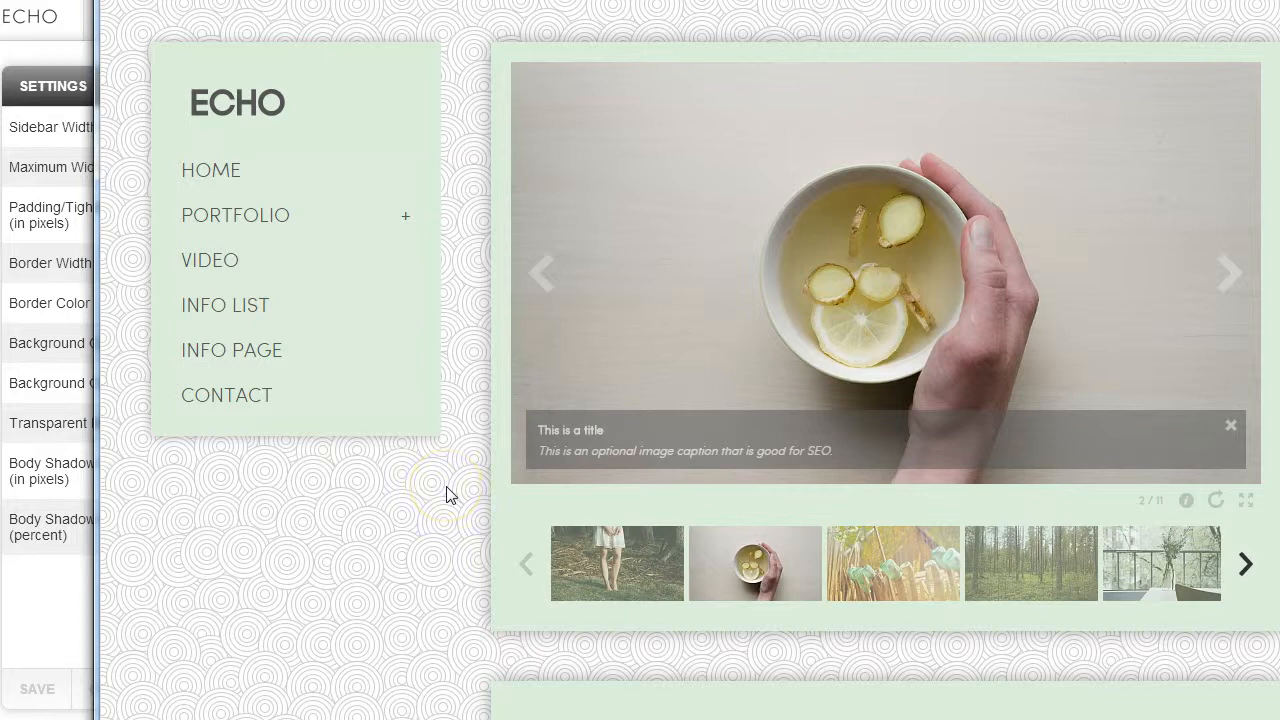
Bring the Design settings window forward and show its SETTINGS tab for captions, albums and thumbnails
key(alt+Tab)
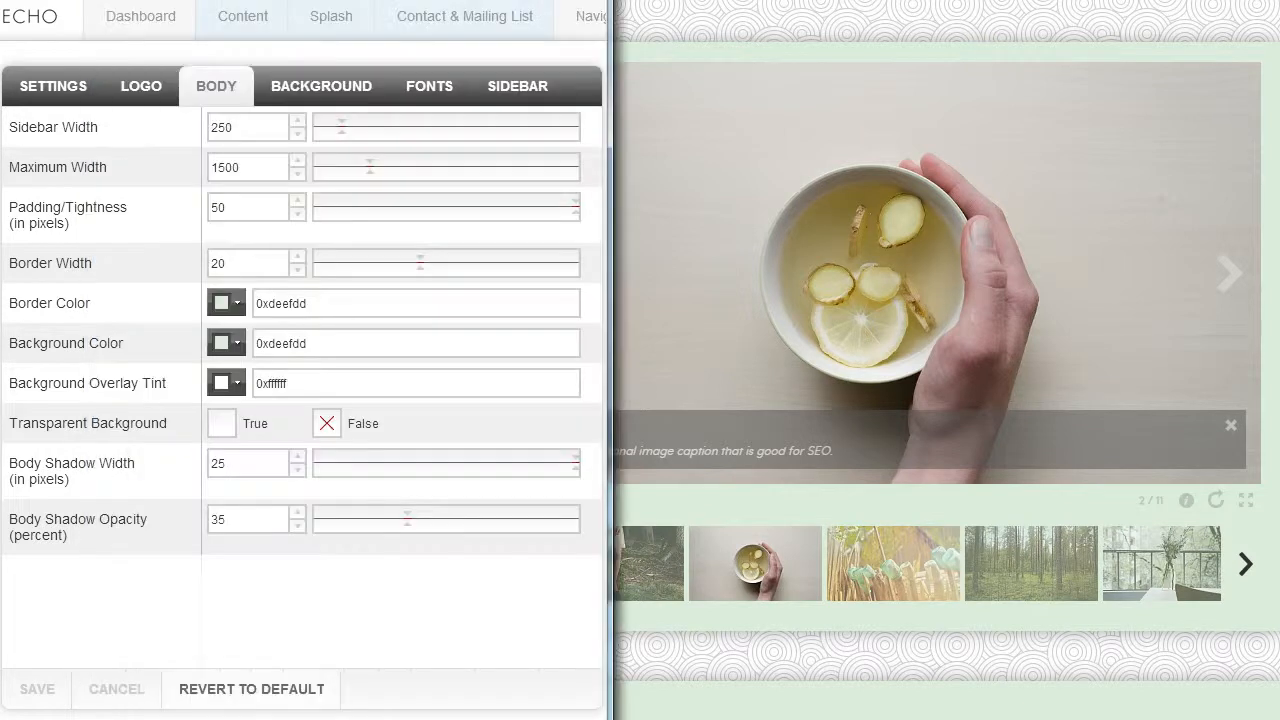
scroll(304, 380, right, 3)
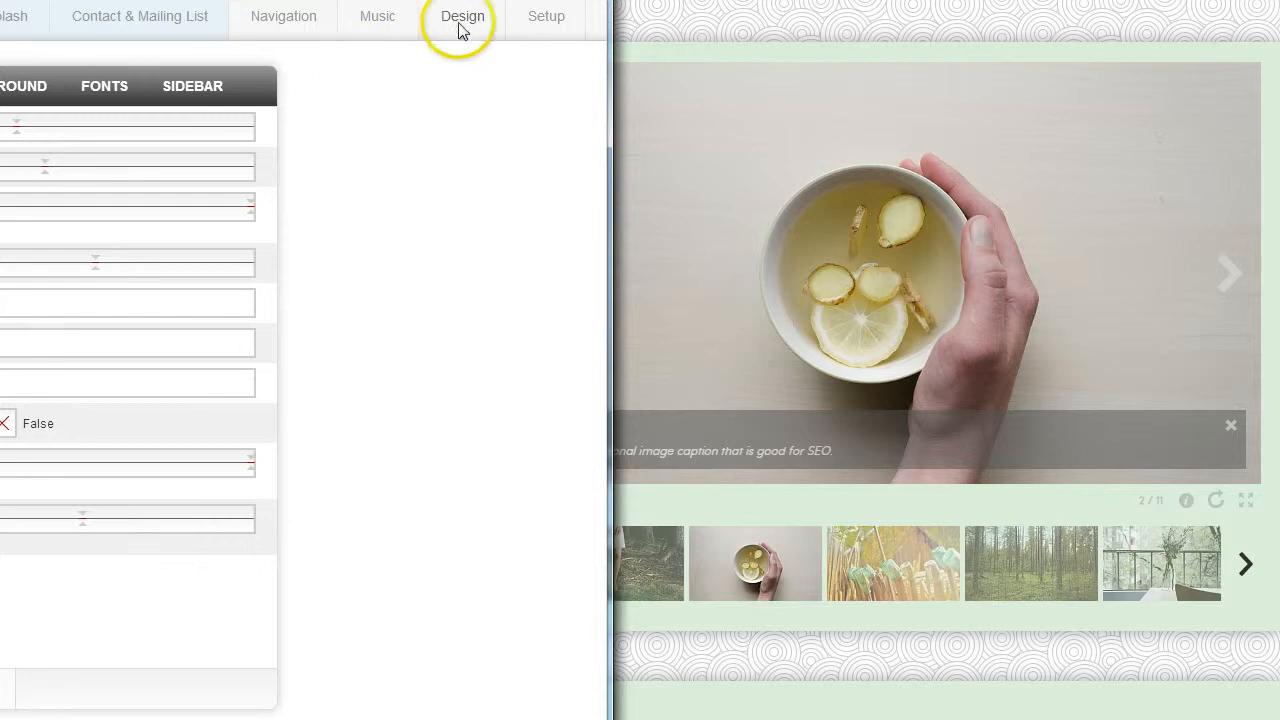
scroll(304, 380, left, 3)
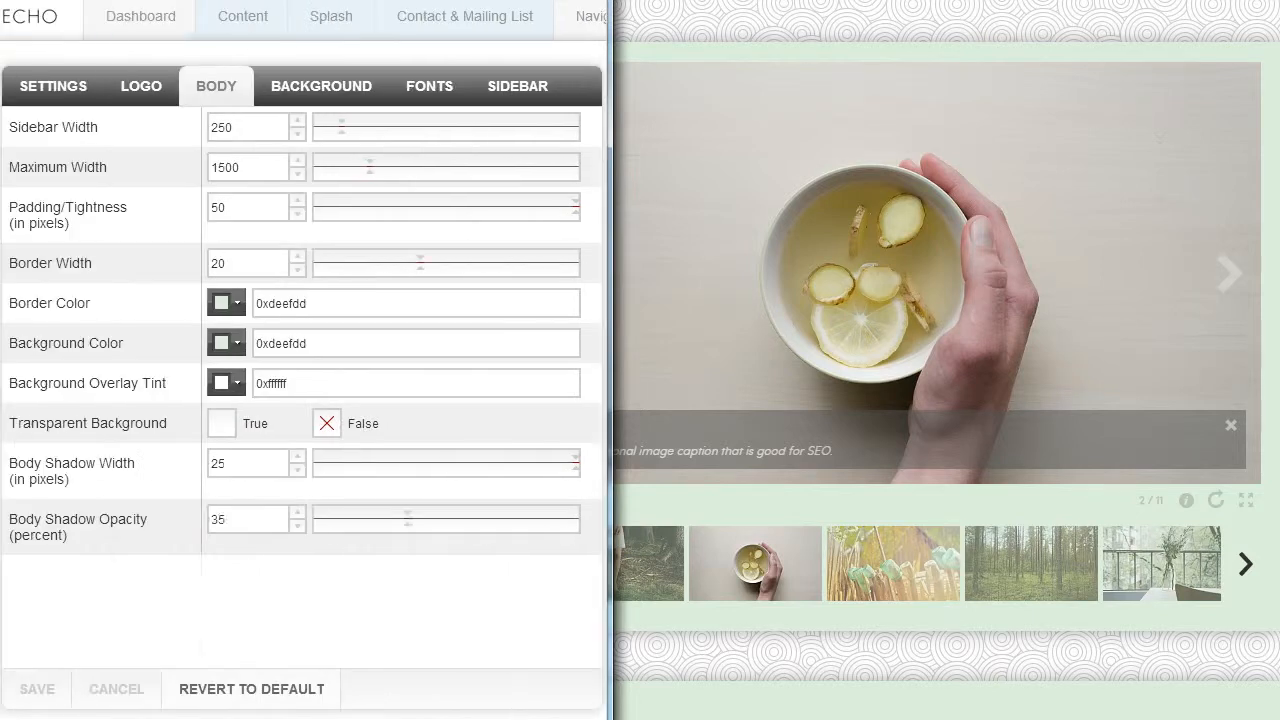
click(63, 93)
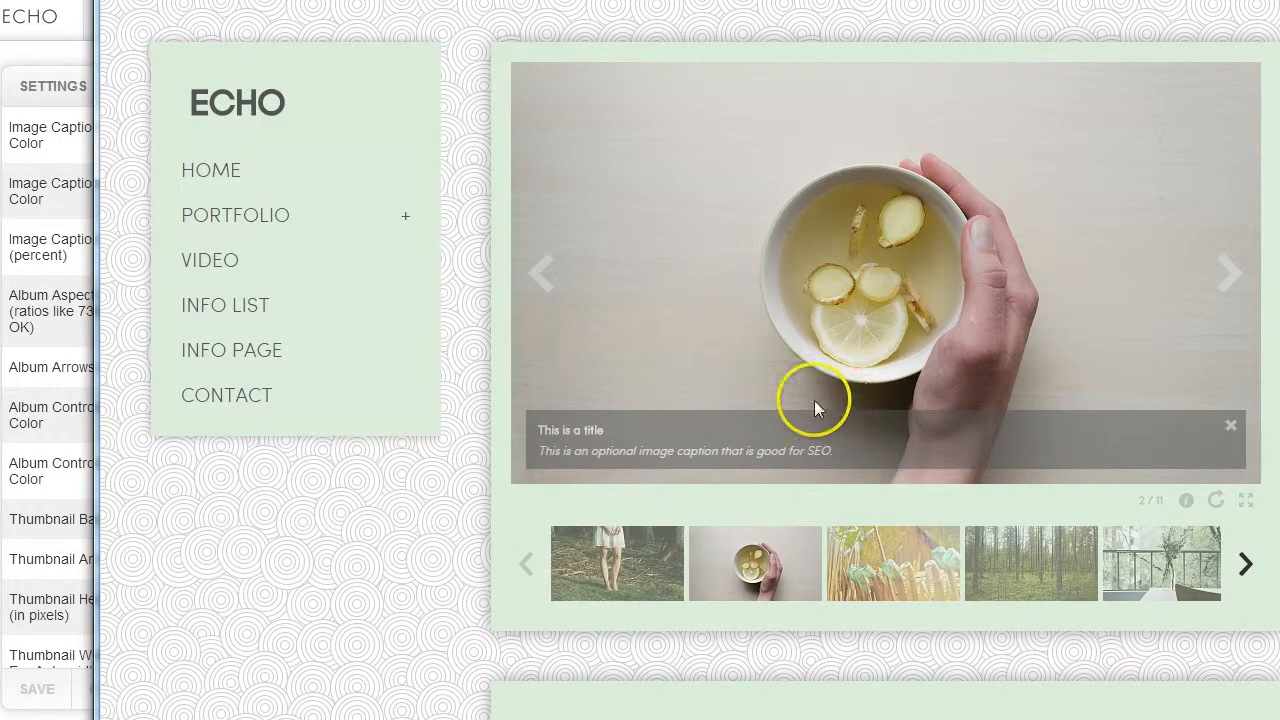
Cycle through the info page and slideshow previews, ending with the Design settings window in front
key(ctrl+Tab)
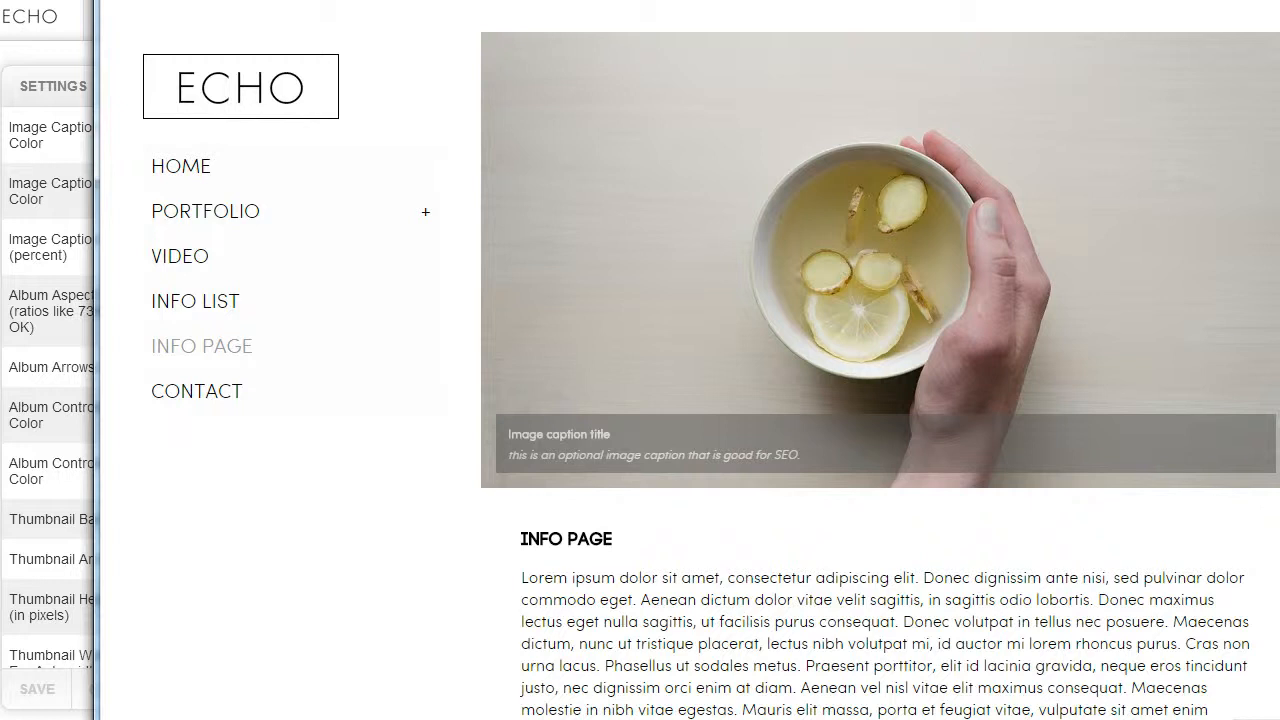
key(ctrl+Tab)
key(alt+Tab)
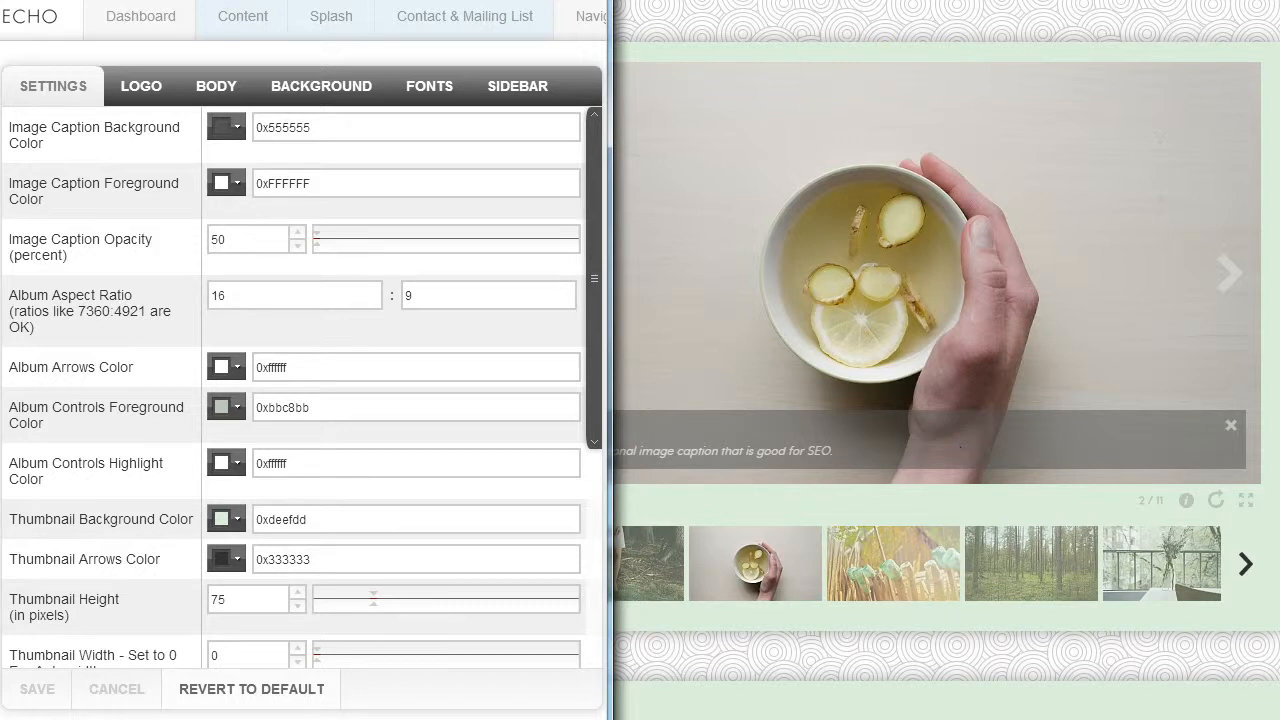
click(795, 2)
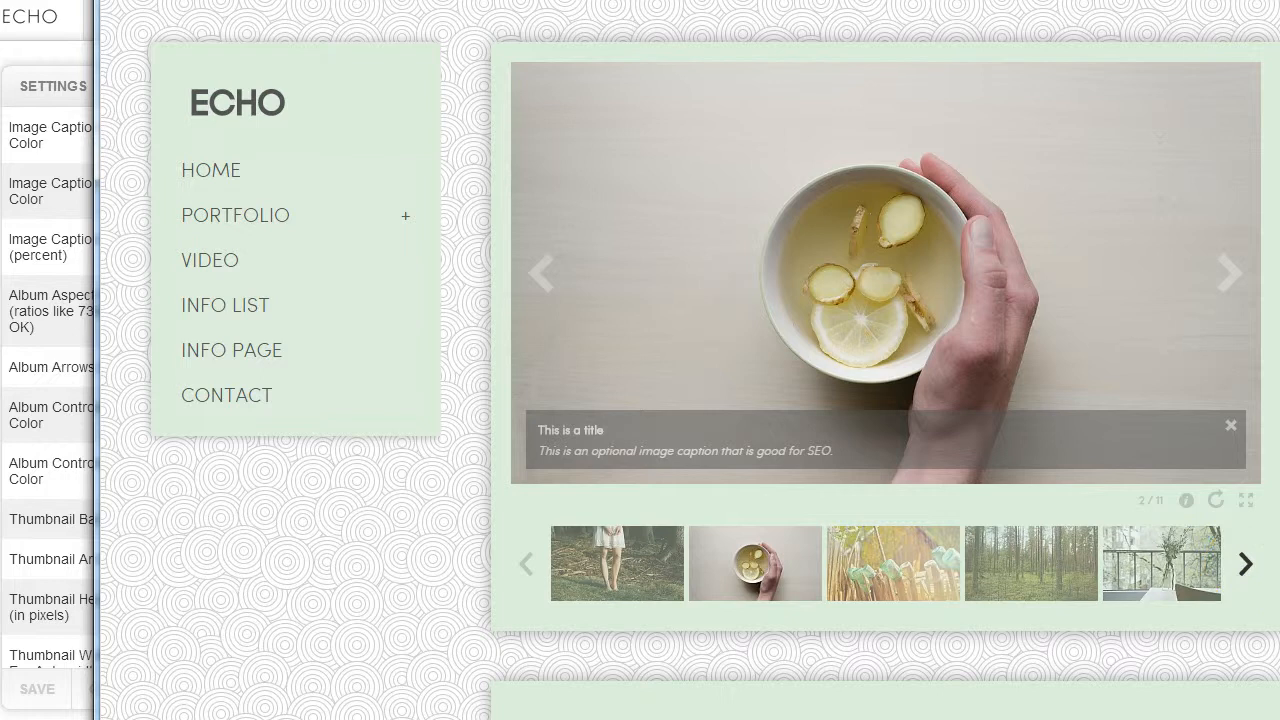
key(alt+Tab)
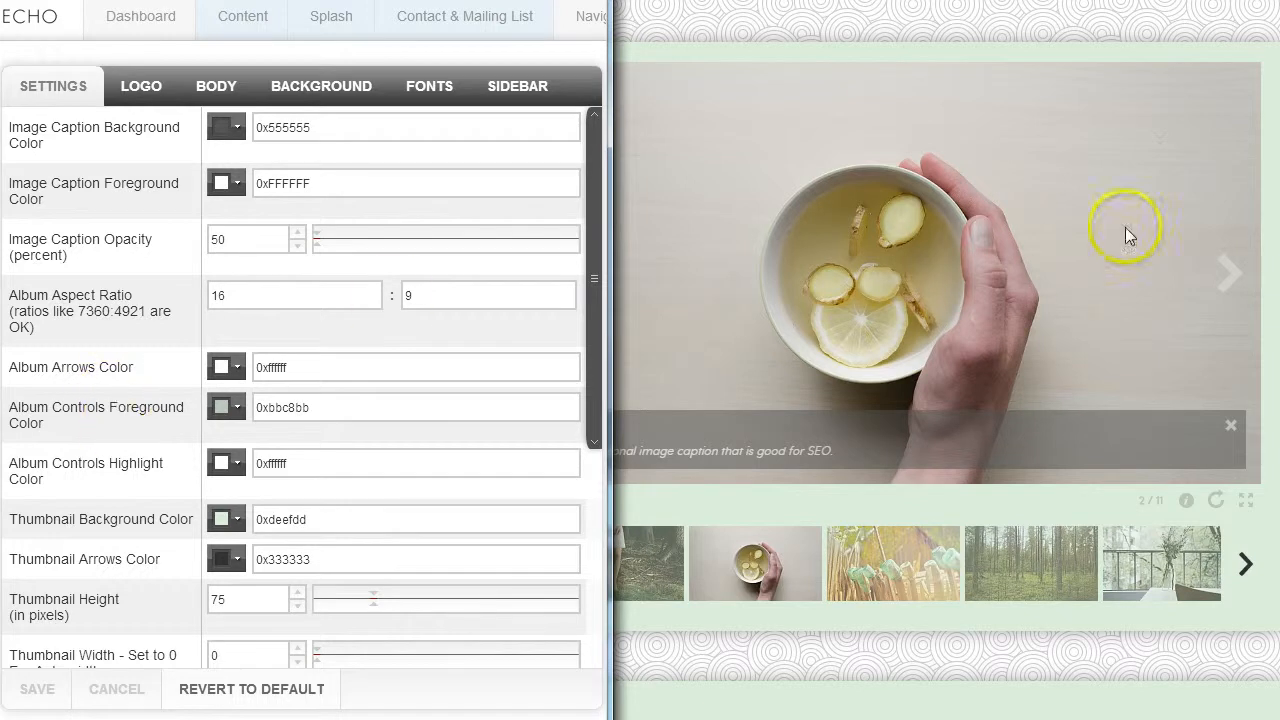
Set the Thumbnail Background Color to a yellow swatch and save it
click(124, 432)
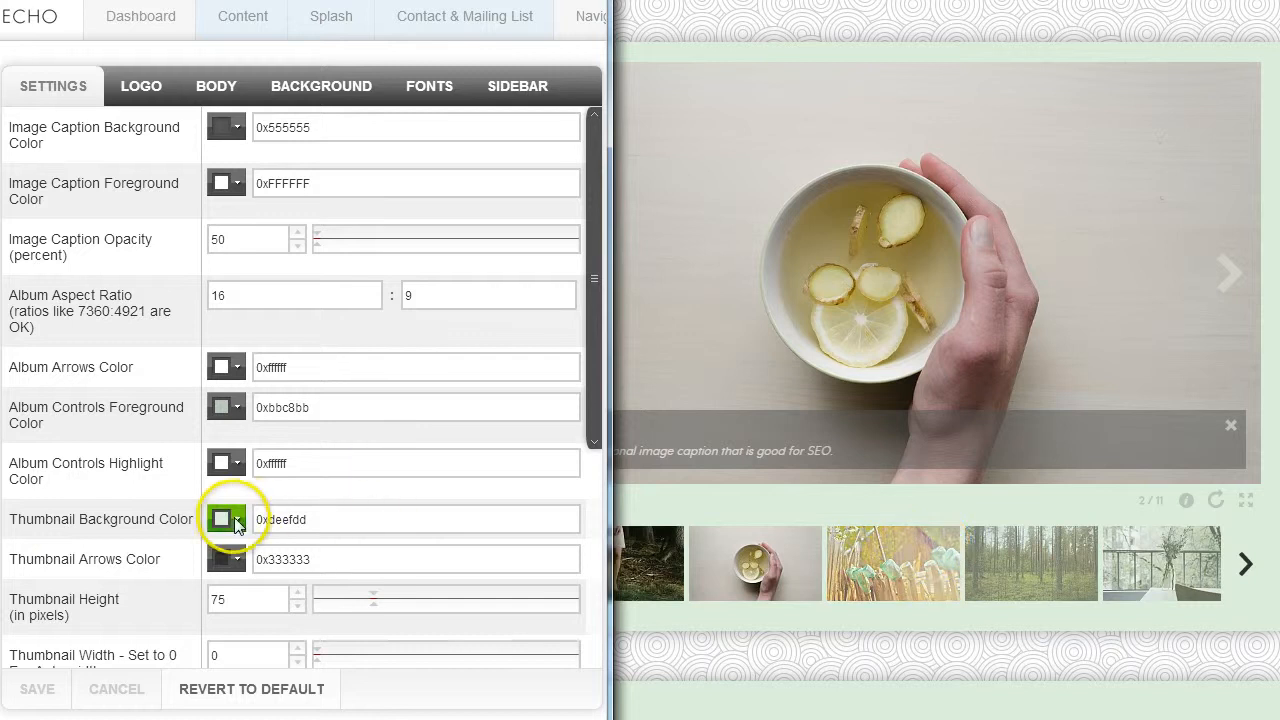
double_click(319, 518)
key(ctrl+c)
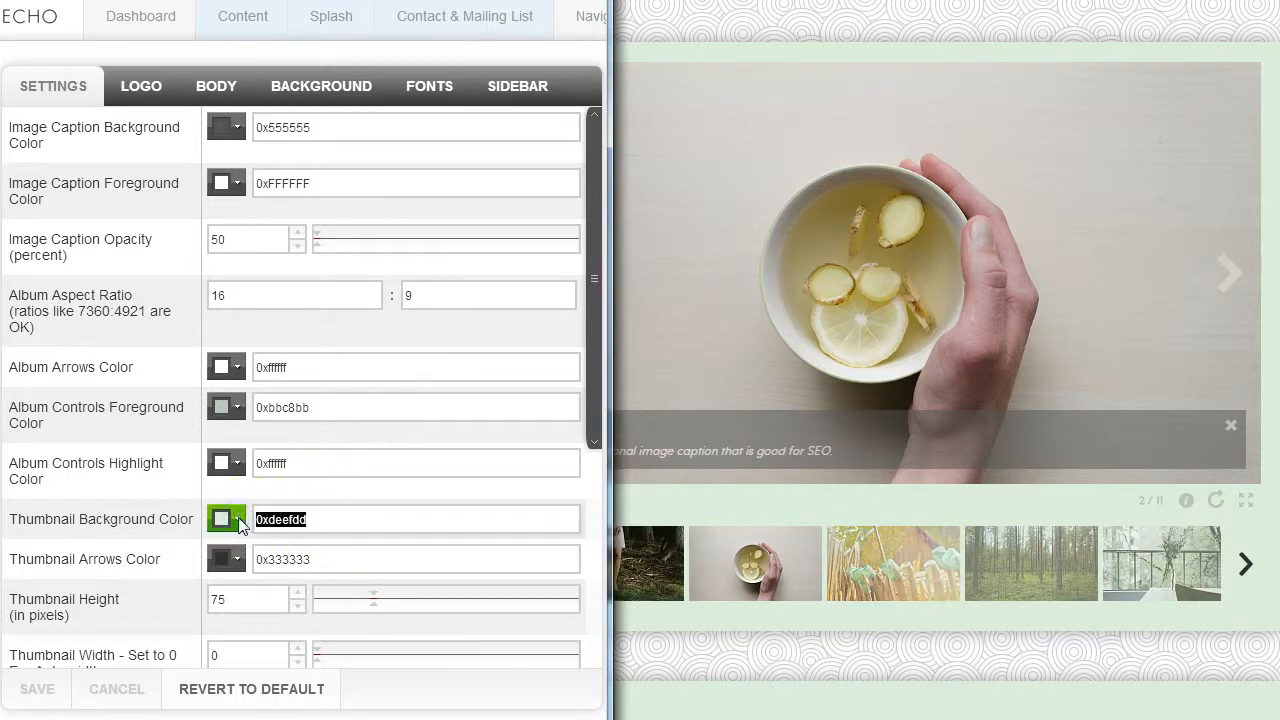
click(240, 518)
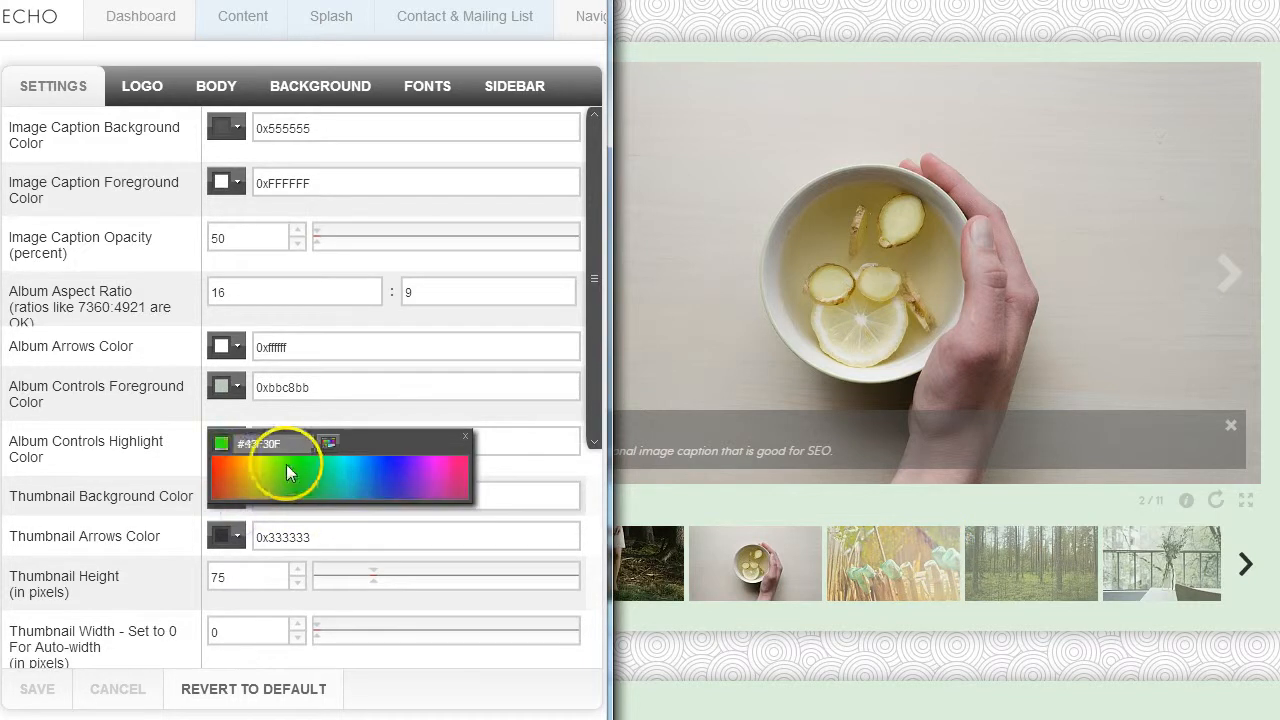
click(257, 464)
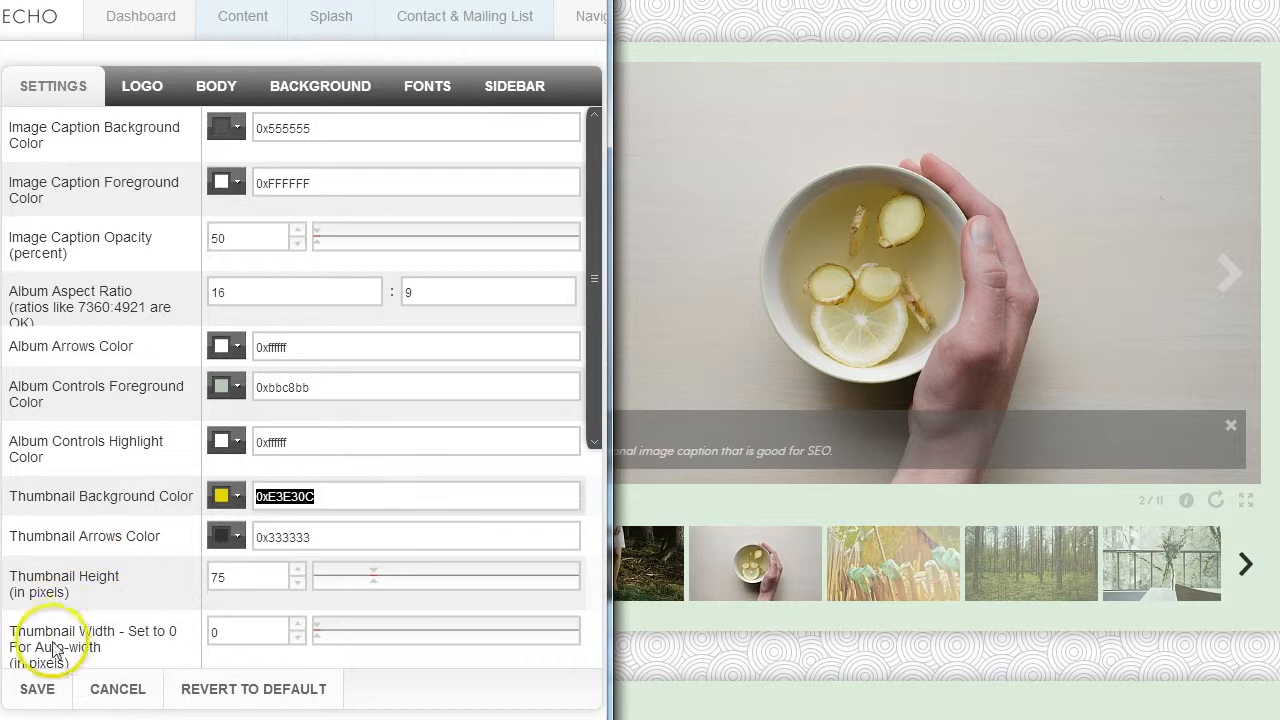
click(36, 688)
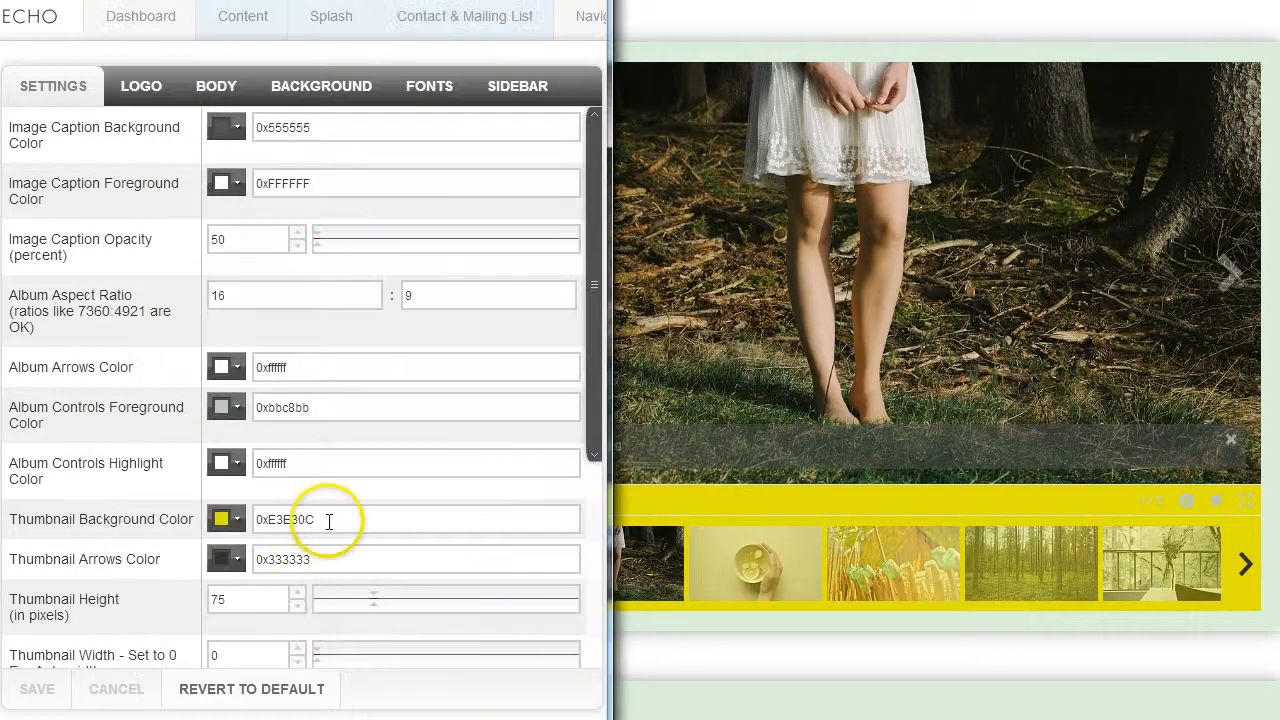
Restore the thumbnail background colour to 0xdeefdd, save, and check the site preview
drag(331, 518, 258, 519)
key(ctrl+v)
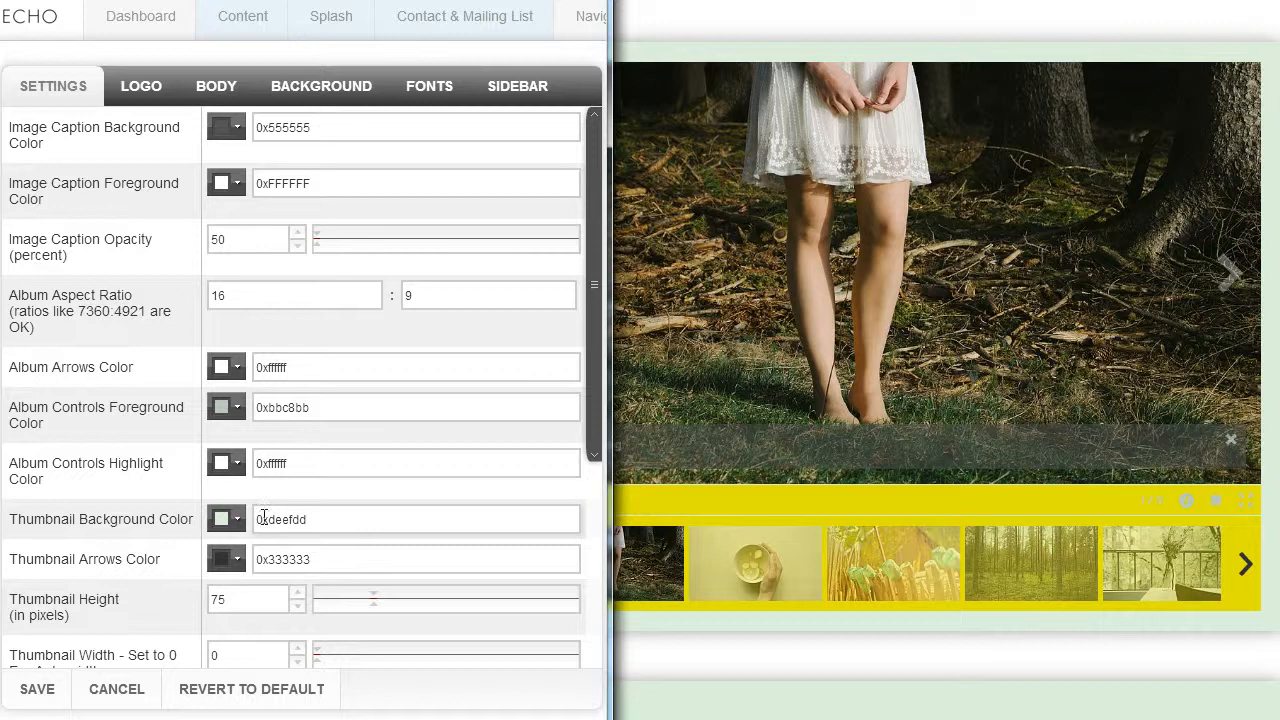
click(37, 688)
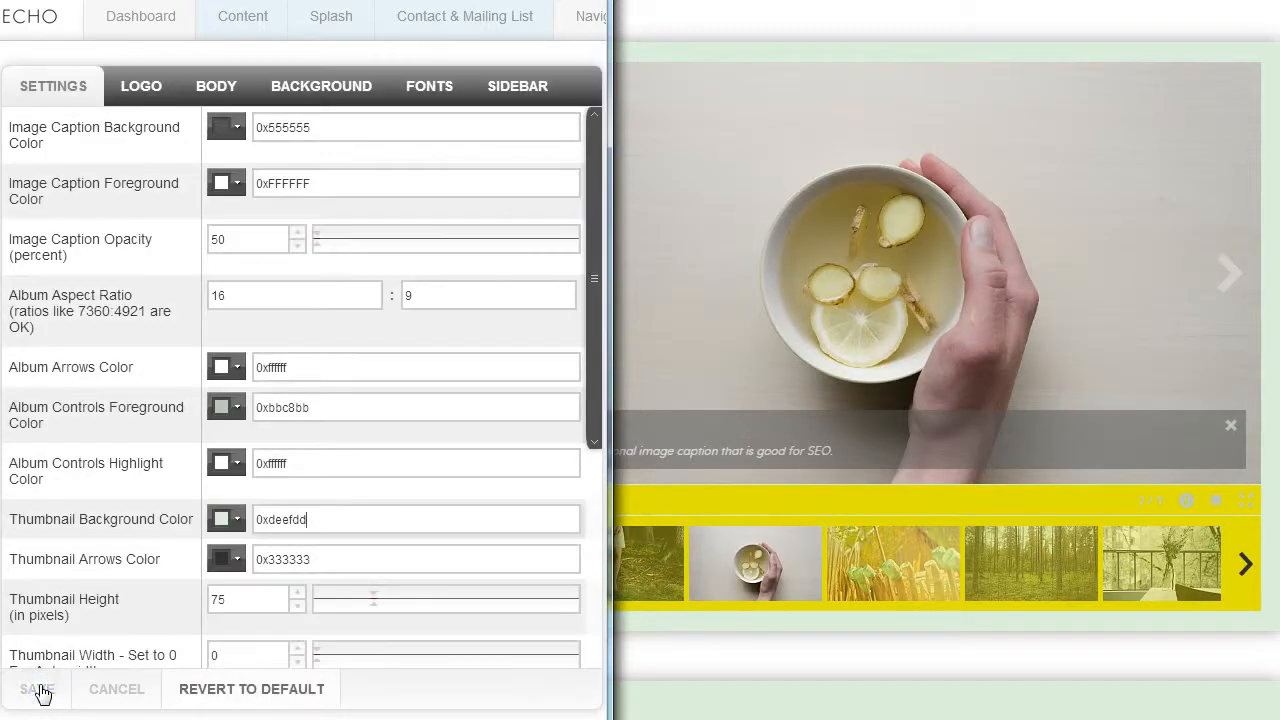
click(748, 3)
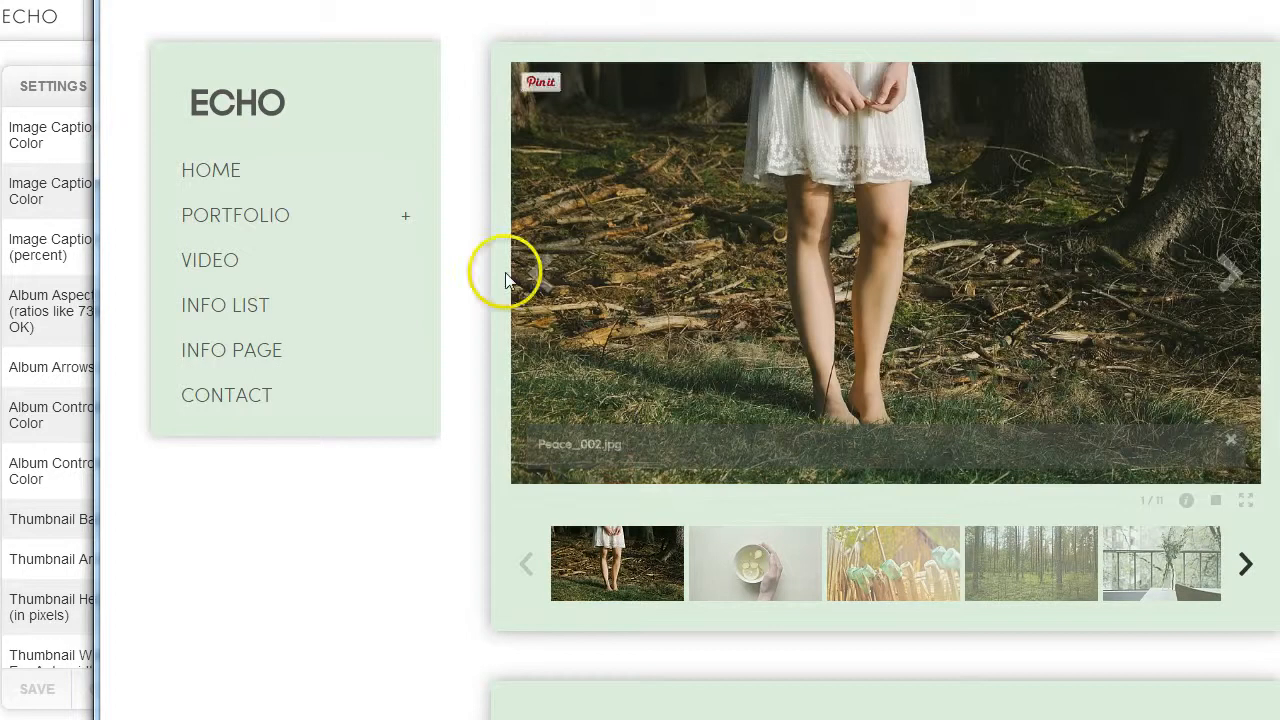
key(alt+Tab)
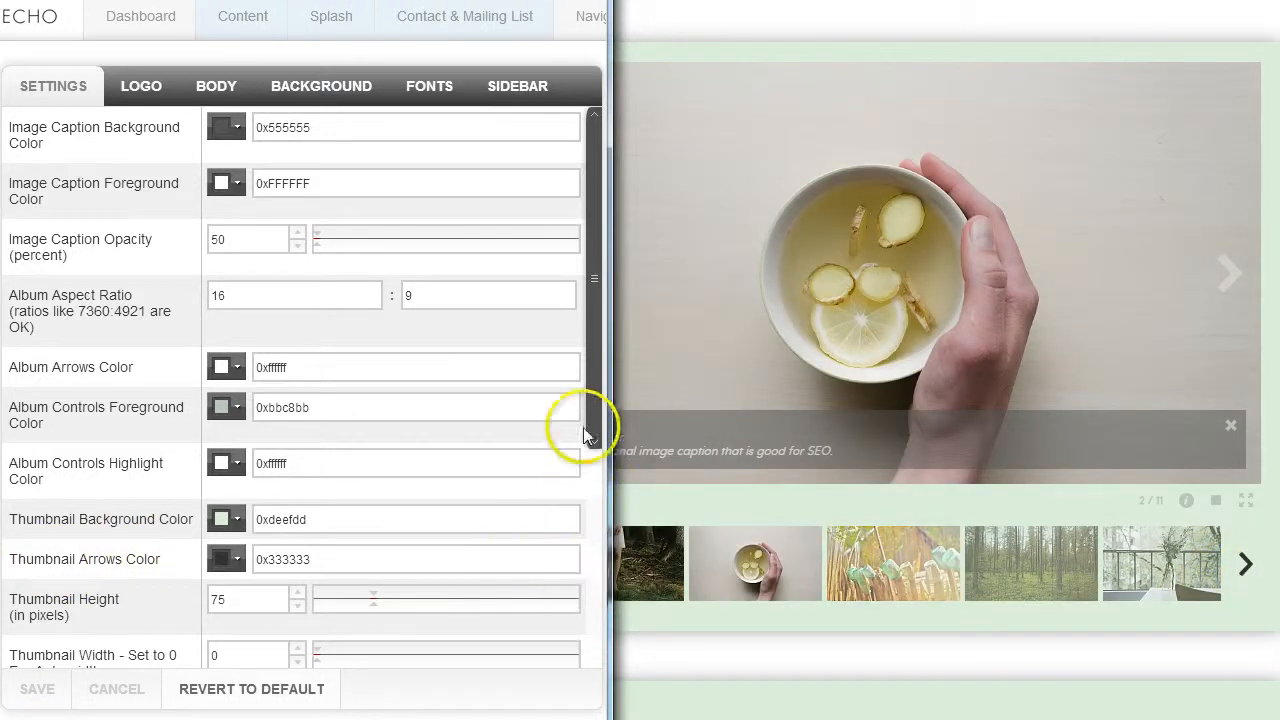
drag(591, 425, 594, 645)
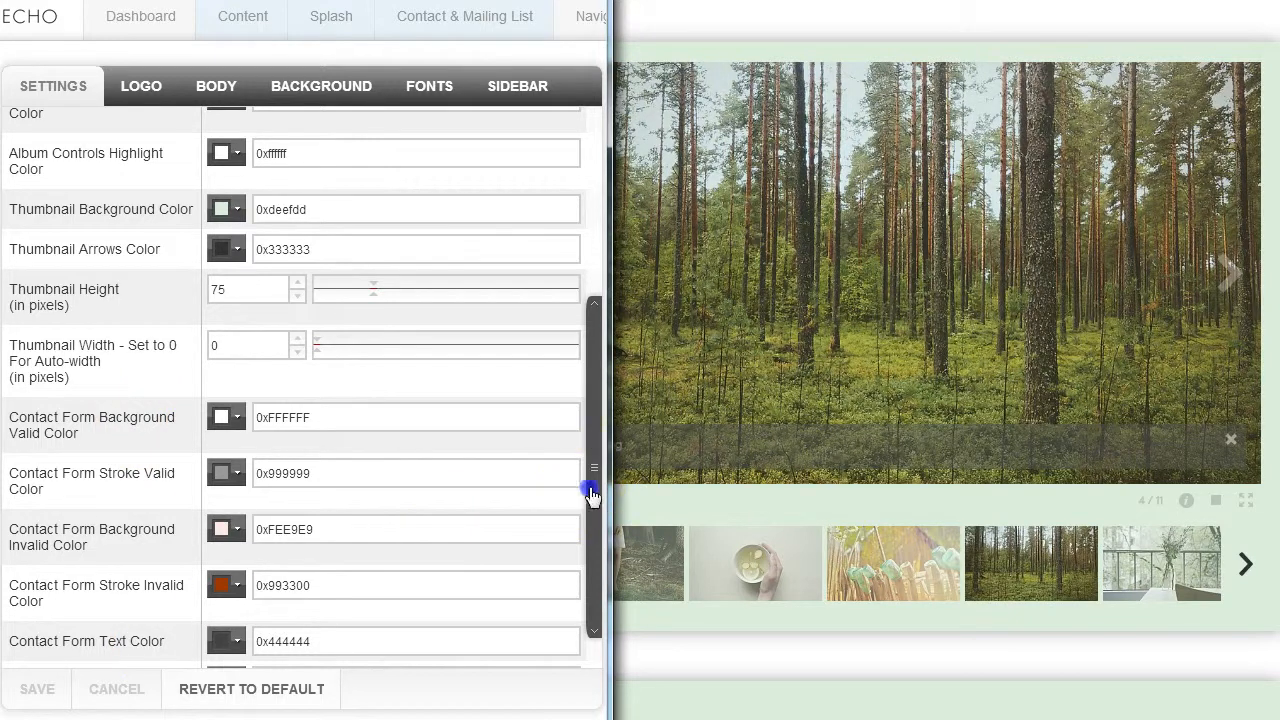
drag(592, 486, 592, 562)
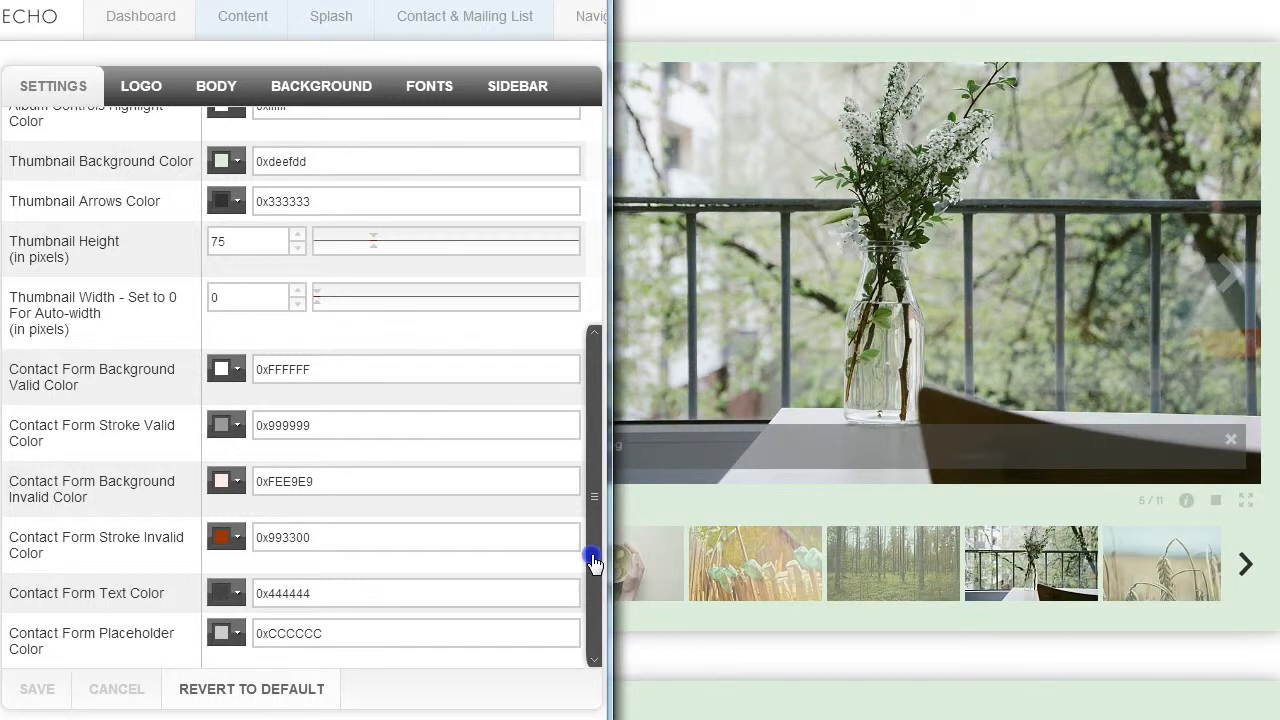
drag(593, 561, 609, 245)
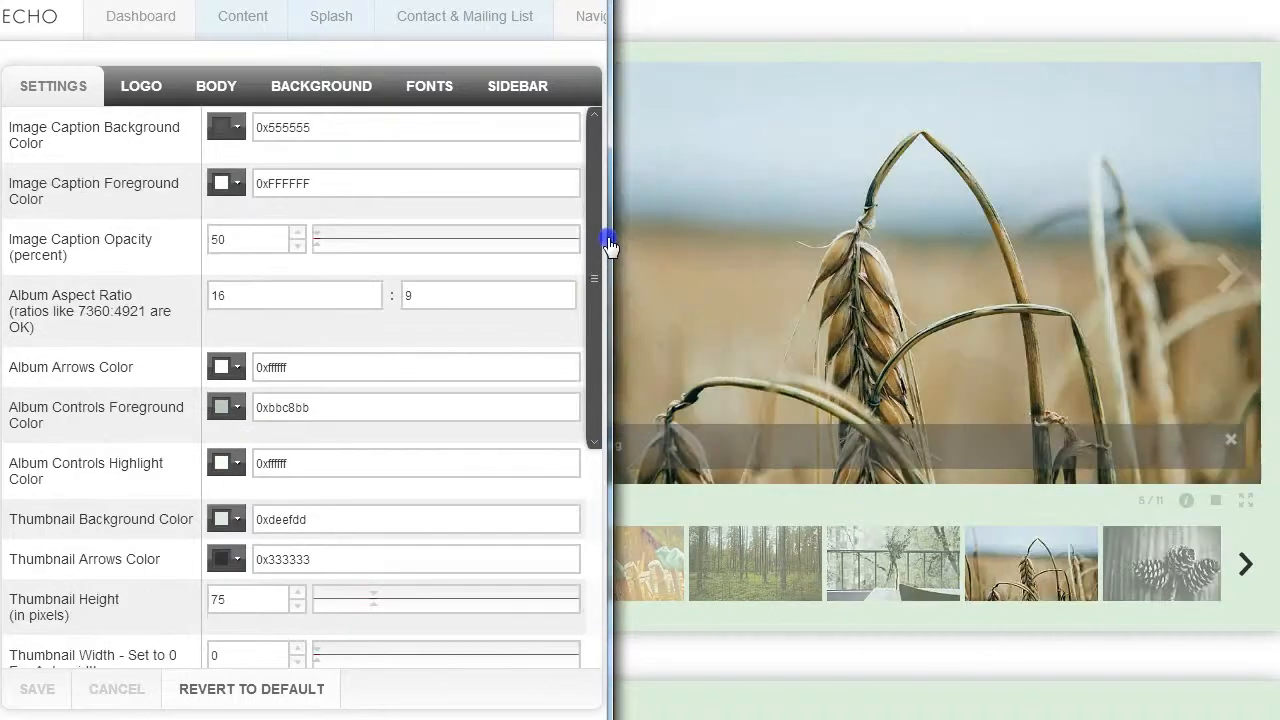
Replace the Logo Text 'ECHO' with 'ECHO ECHO' and save it
click(153, 89)
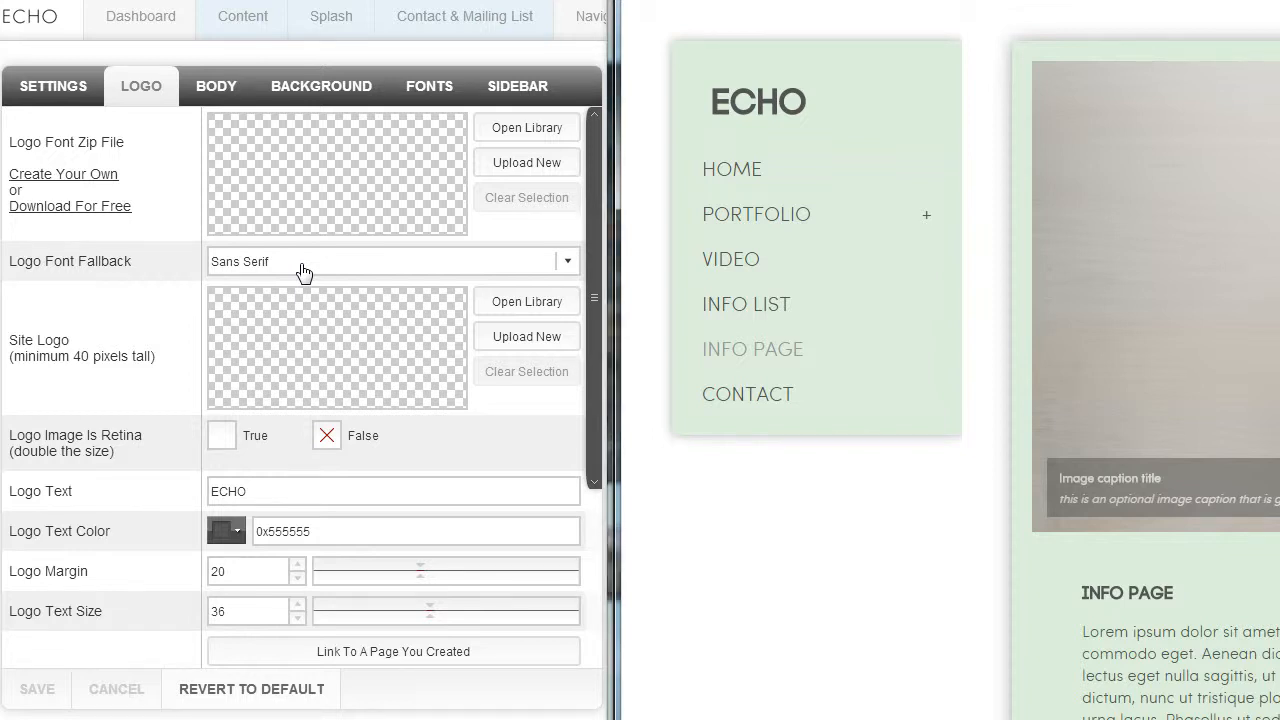
drag(283, 487, 187, 491)
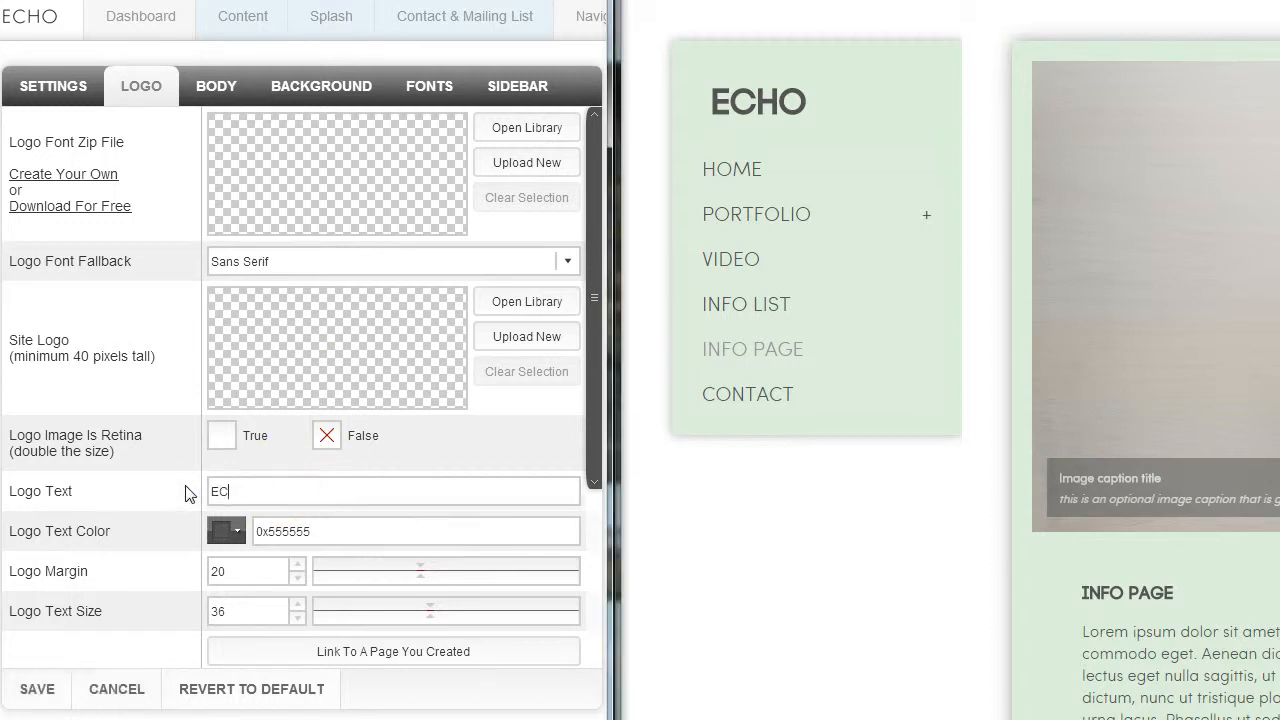
text(ECHO ECHO)
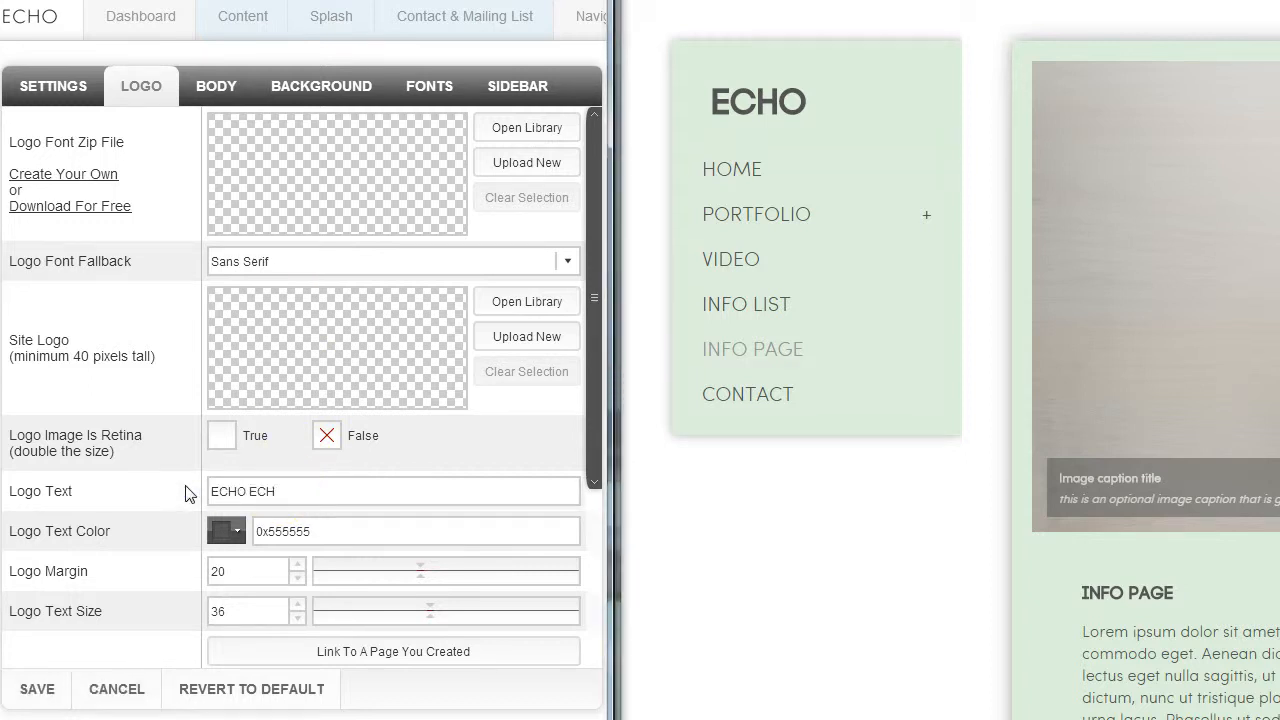
click(40, 688)
click(758, 80)
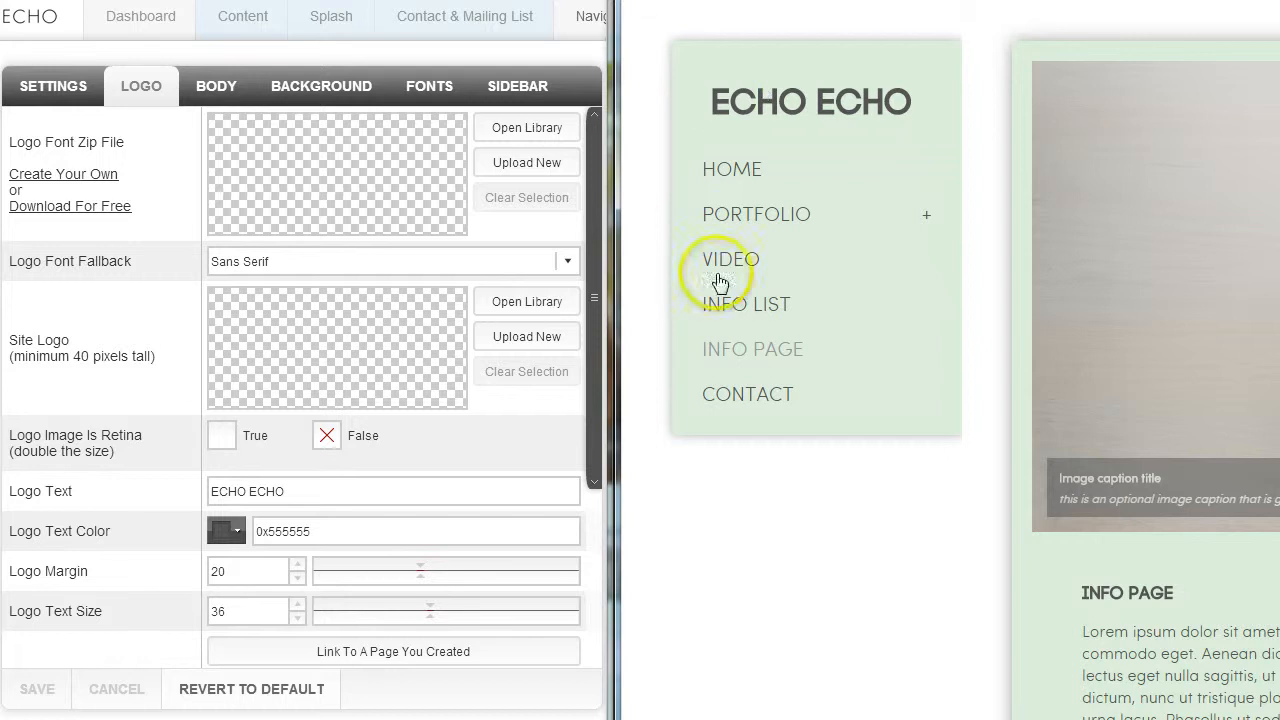
Delete the second ECHO from the Logo Text so it reads 'ECHO', and save
click(309, 270)
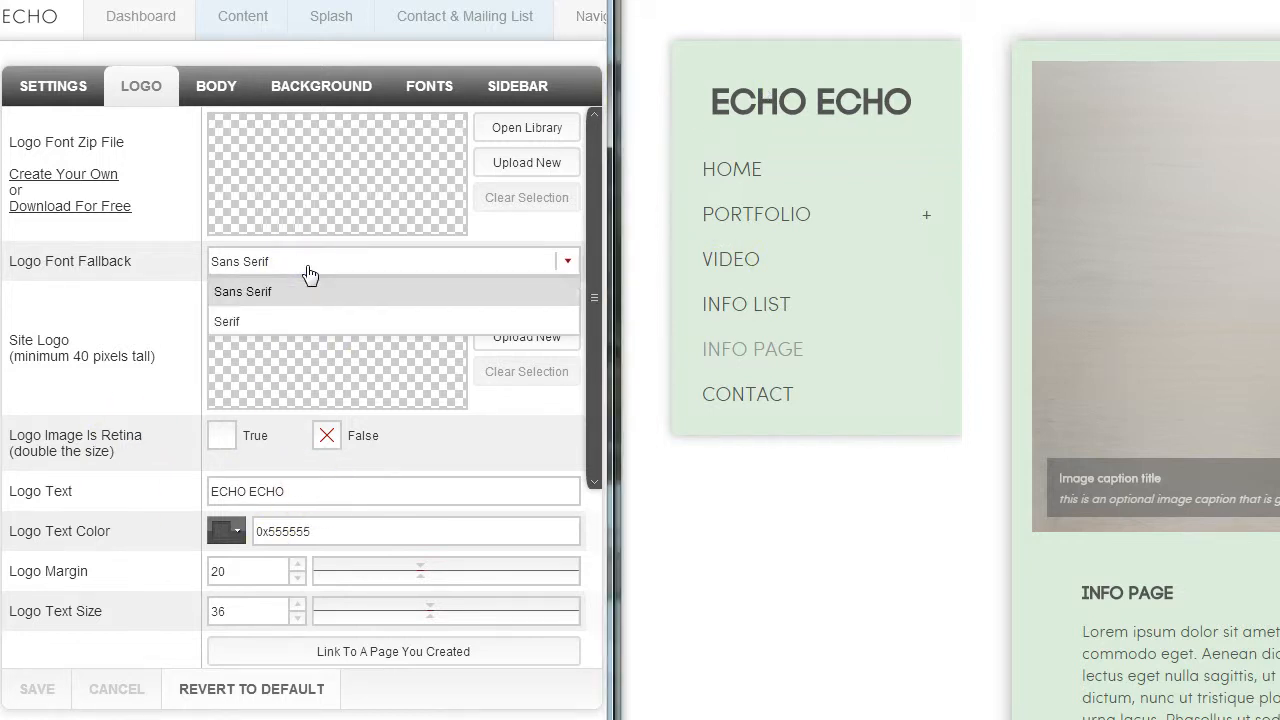
click(309, 270)
drag(283, 490, 248, 490)
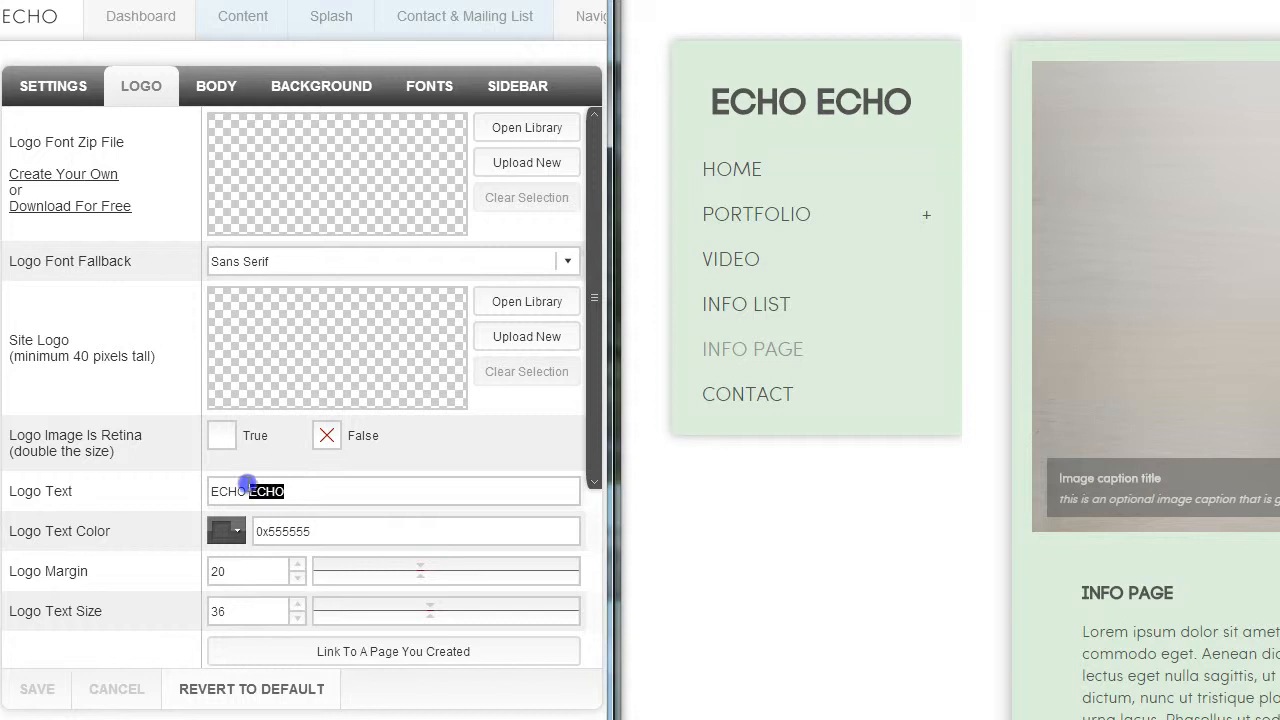
key(BackSpace)
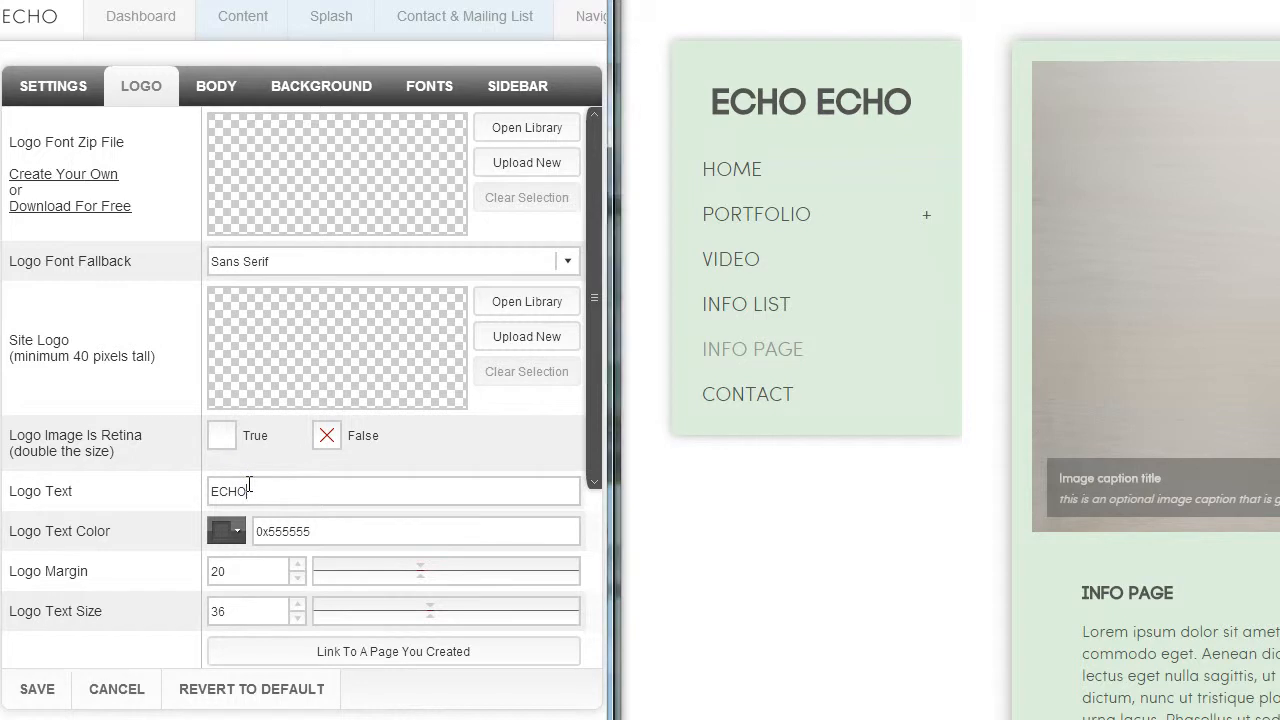
click(37, 689)
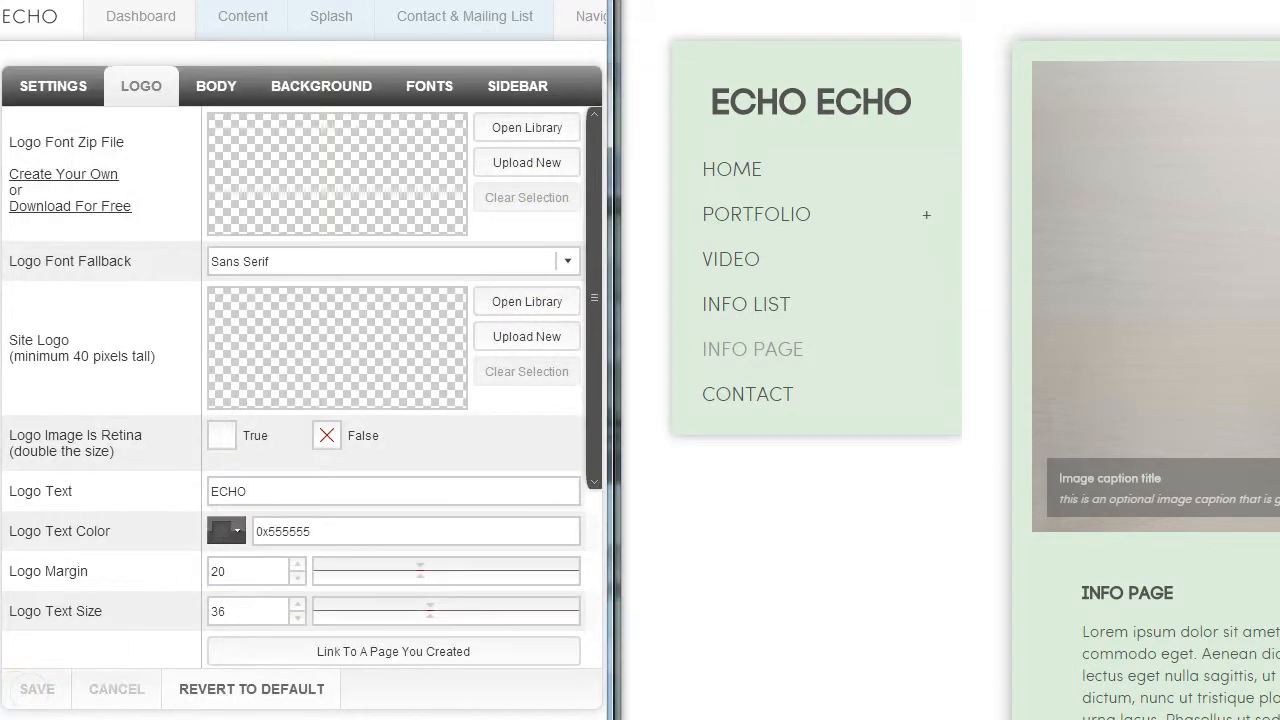
click(728, 167)
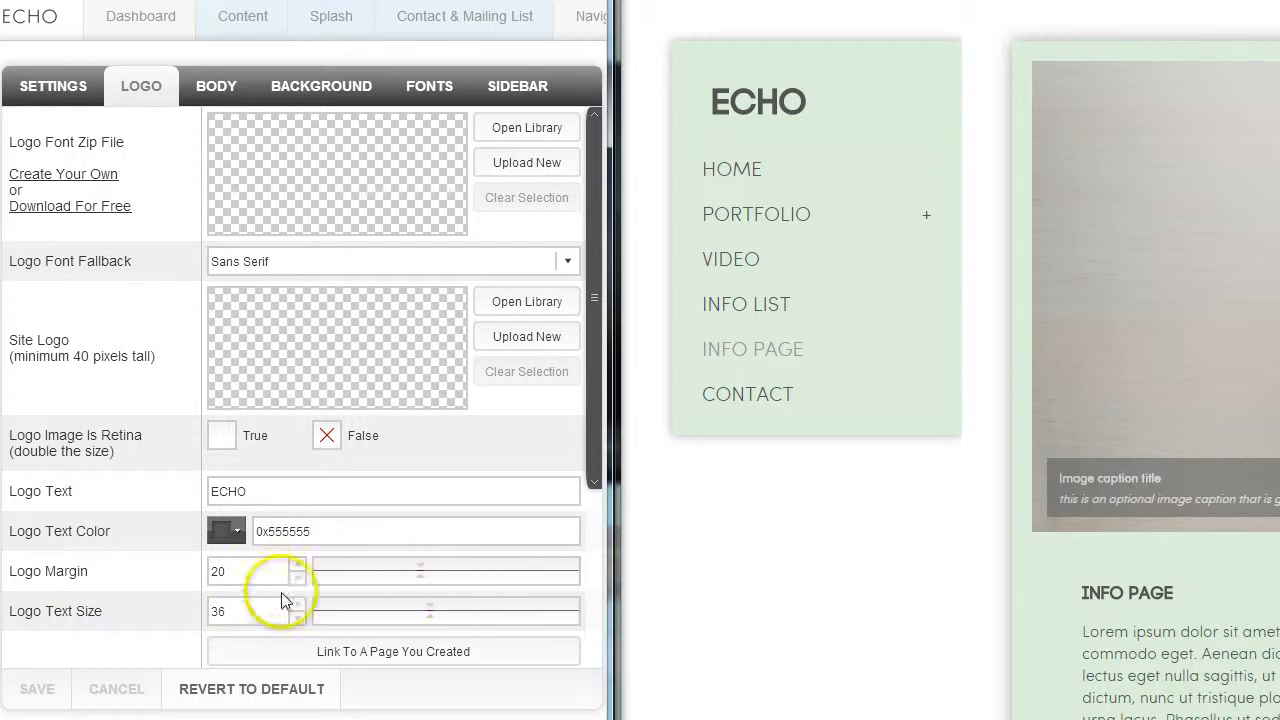
drag(243, 491, 189, 491)
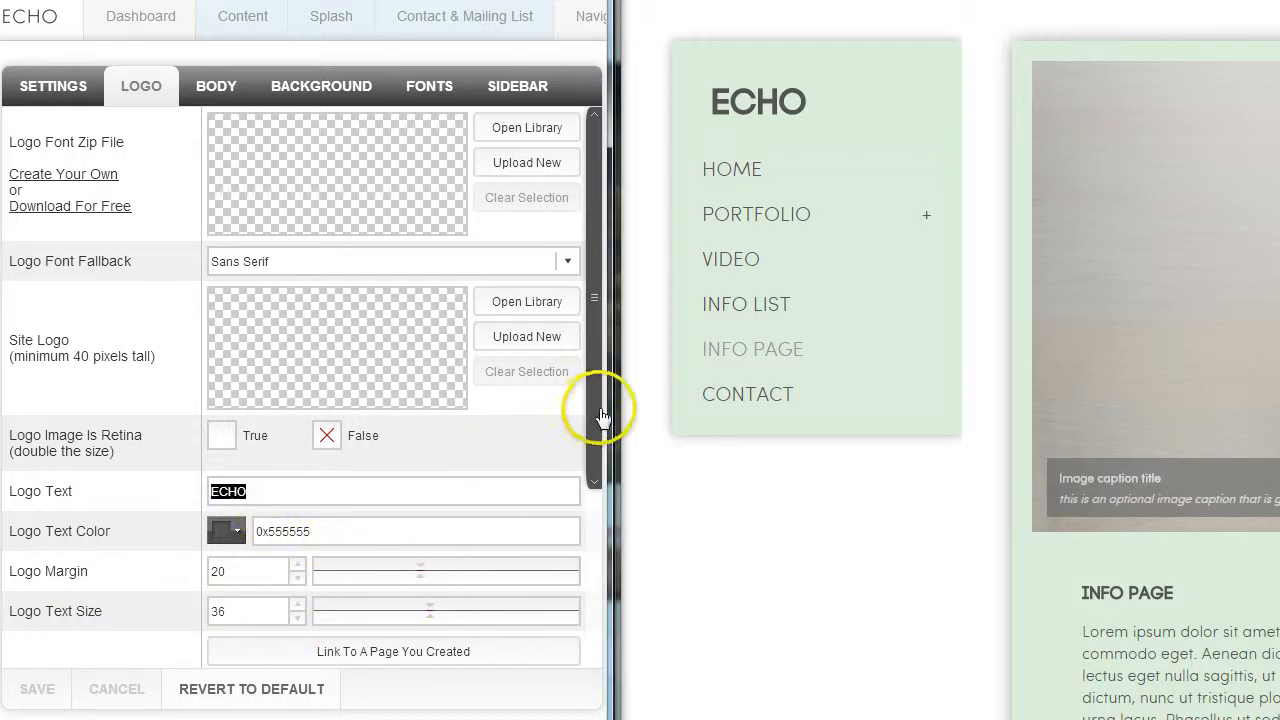
drag(591, 420, 586, 564)
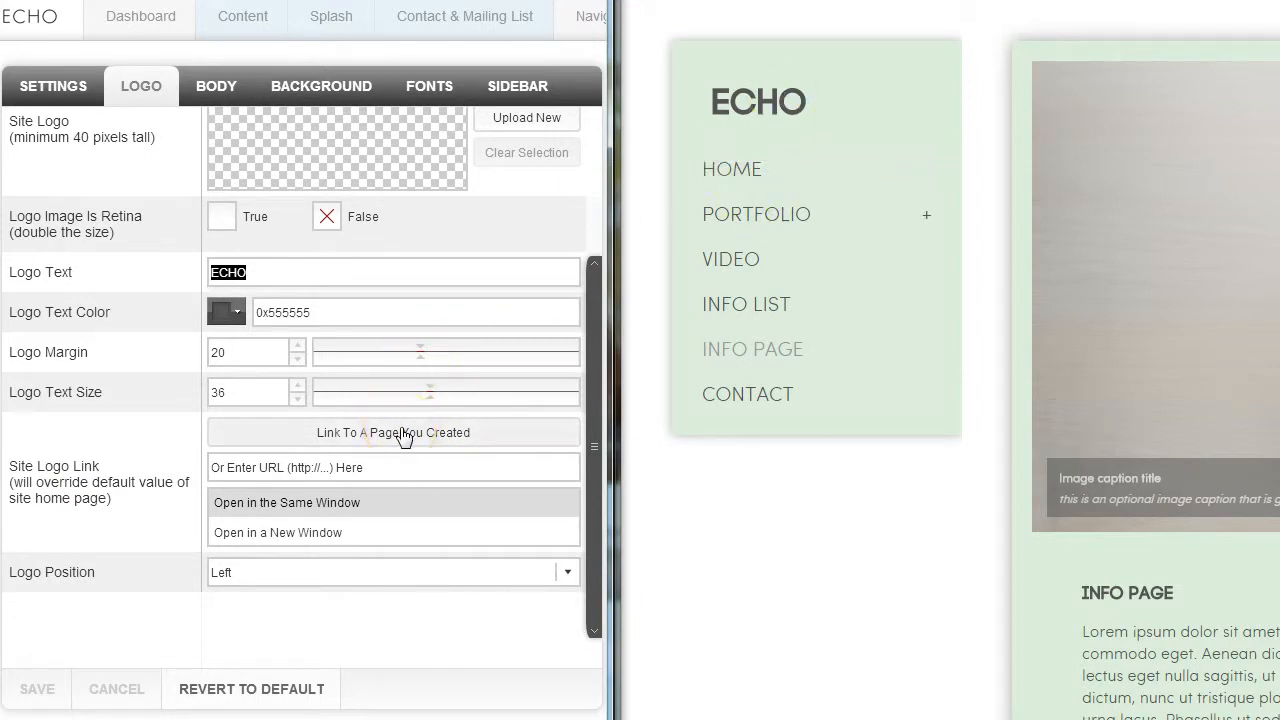
click(418, 466)
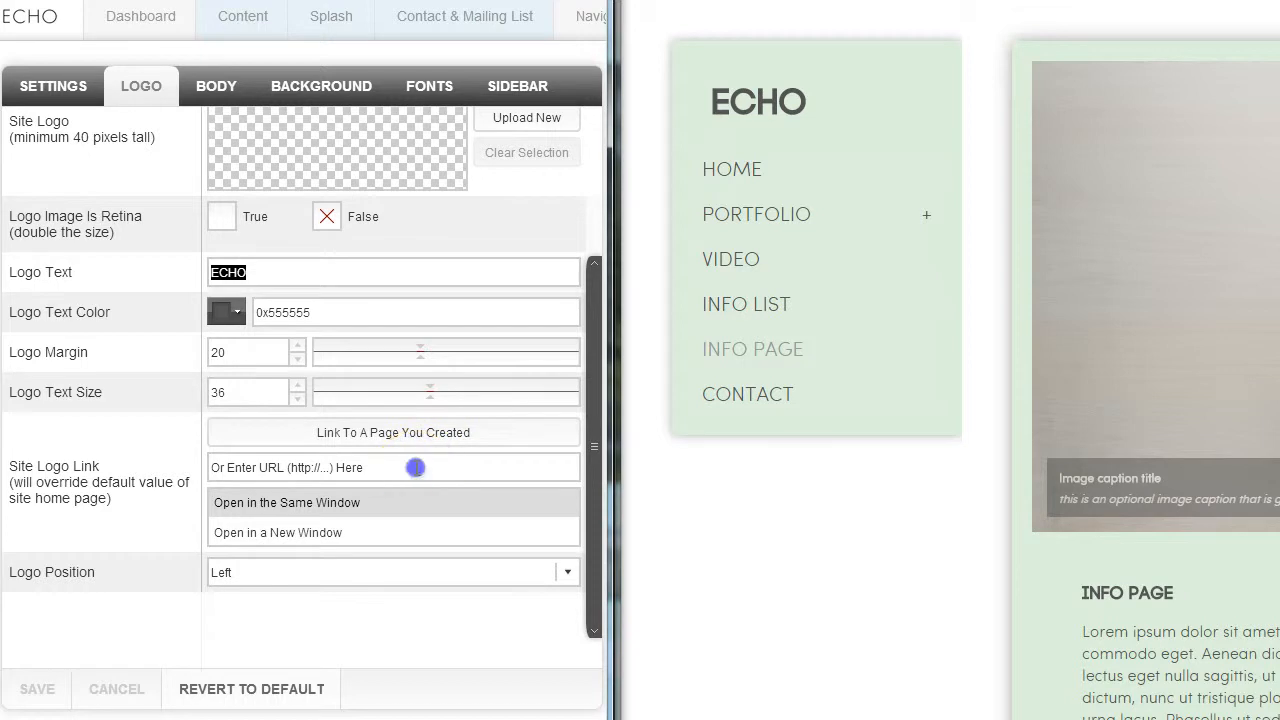
click(415, 467)
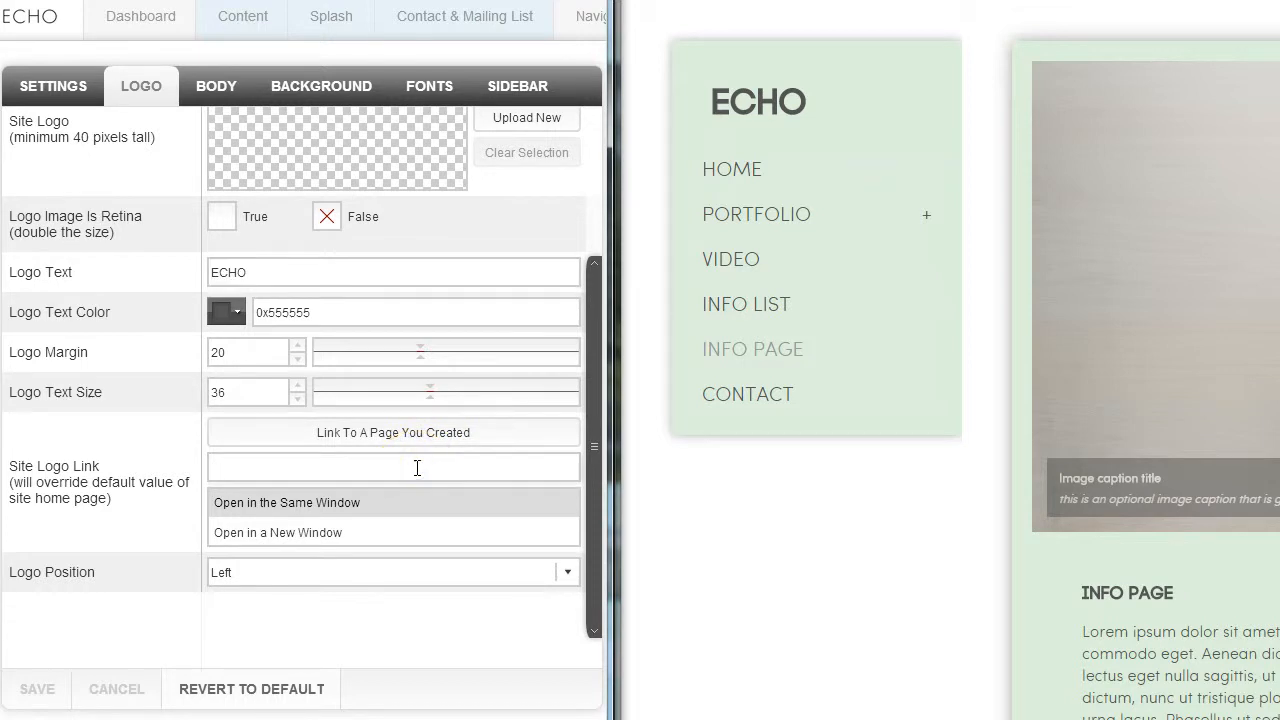
click(322, 538)
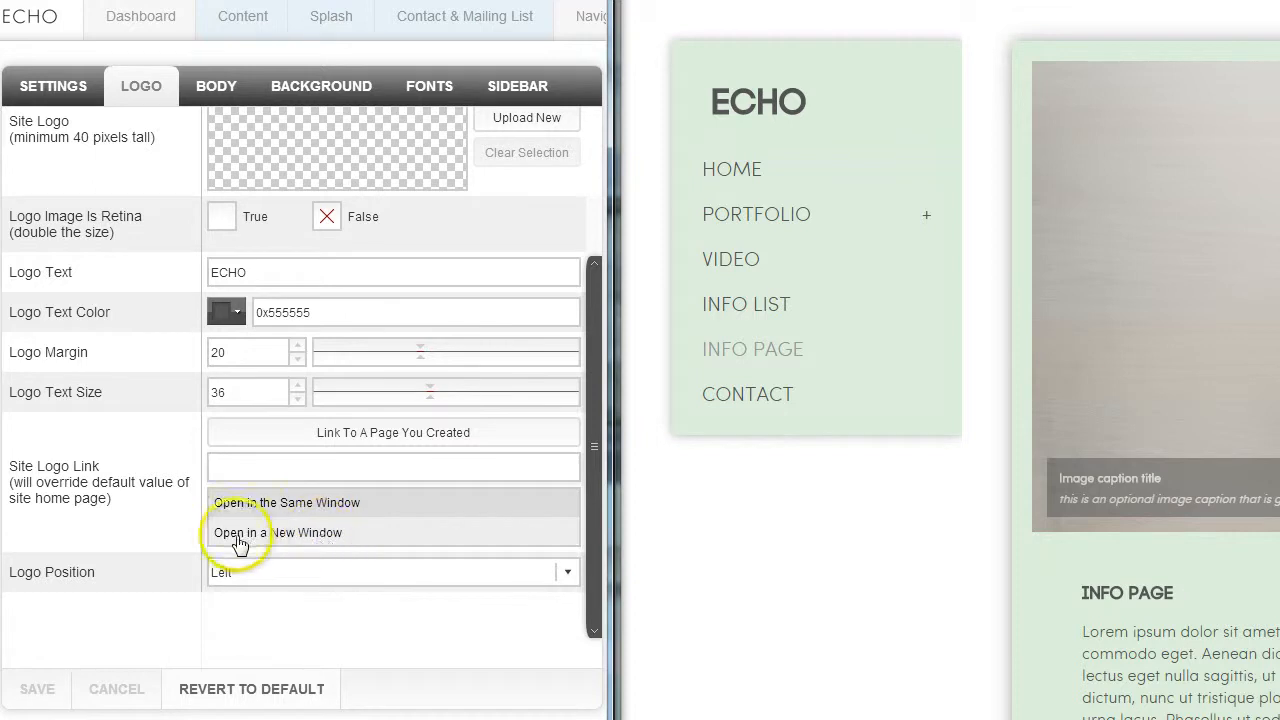
click(566, 574)
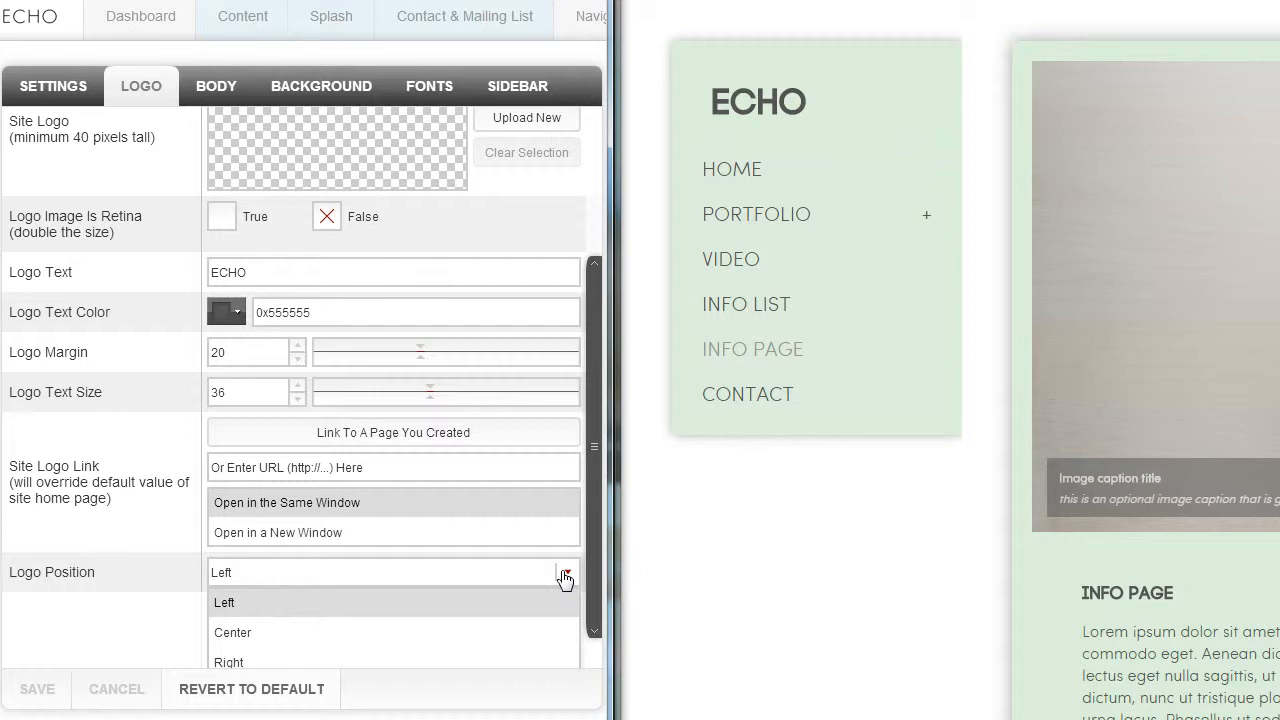
click(149, 606)
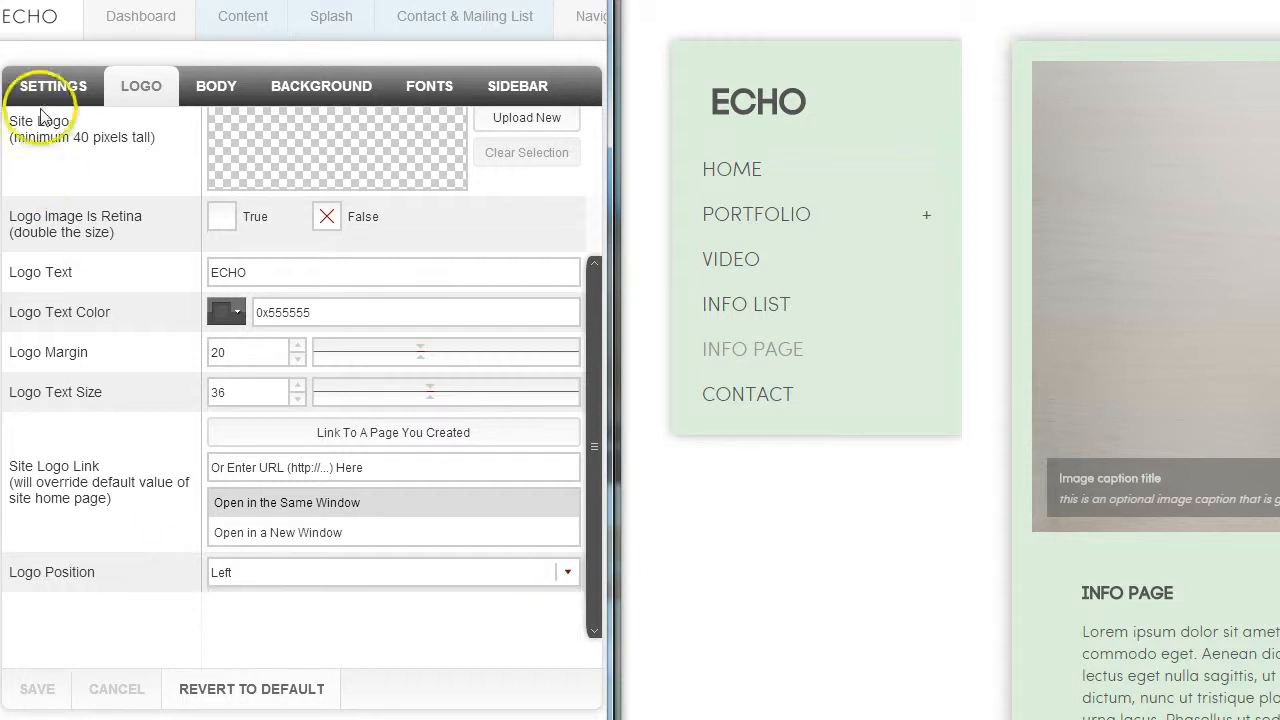
On the BODY tab, set Maximum Width to 1534 and Padding/Tightness to 0, then save
click(229, 89)
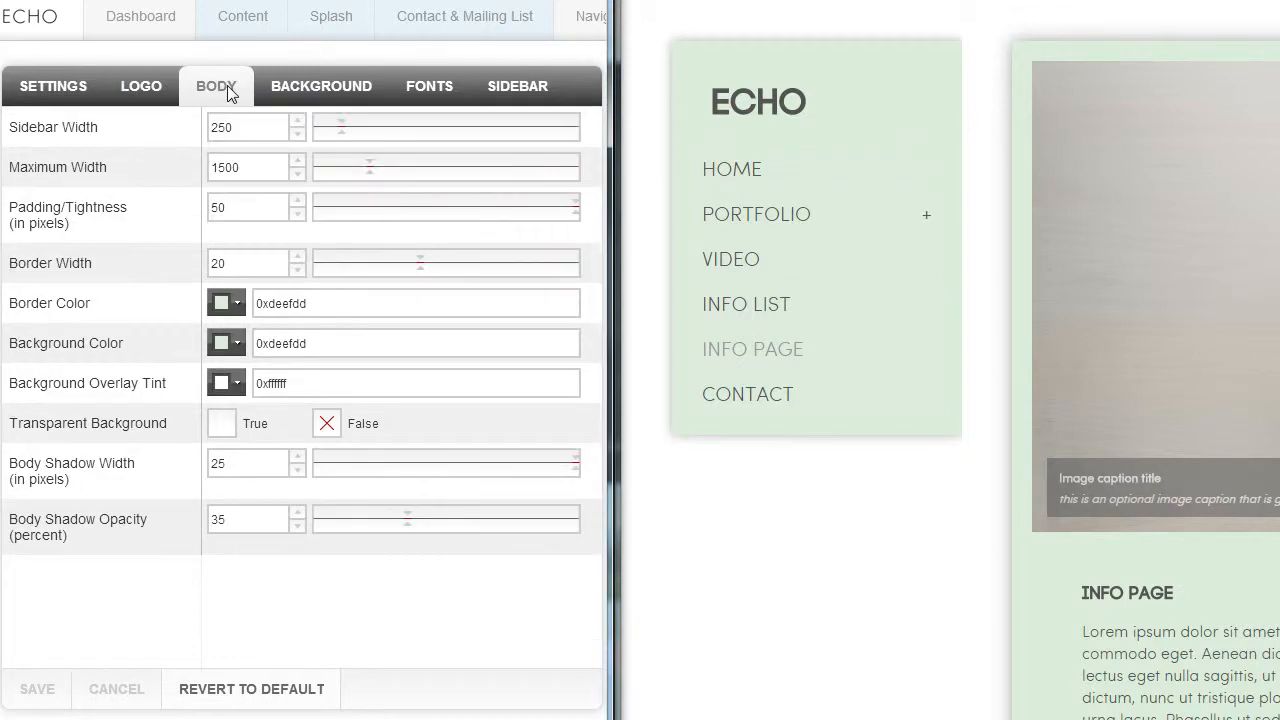
click(61, 176)
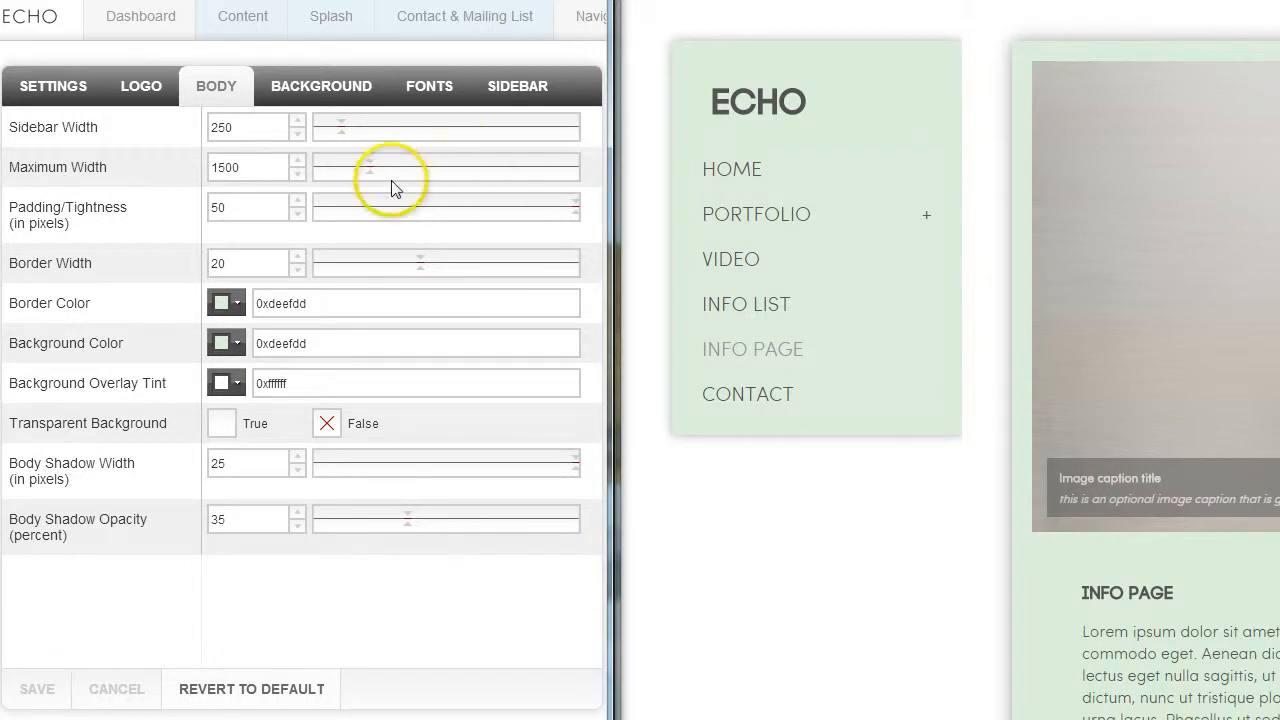
mouse_move(369, 170)
mouse_down()
mouse_move(396, 175)
mouse_move(385, 171)
mouse_up()
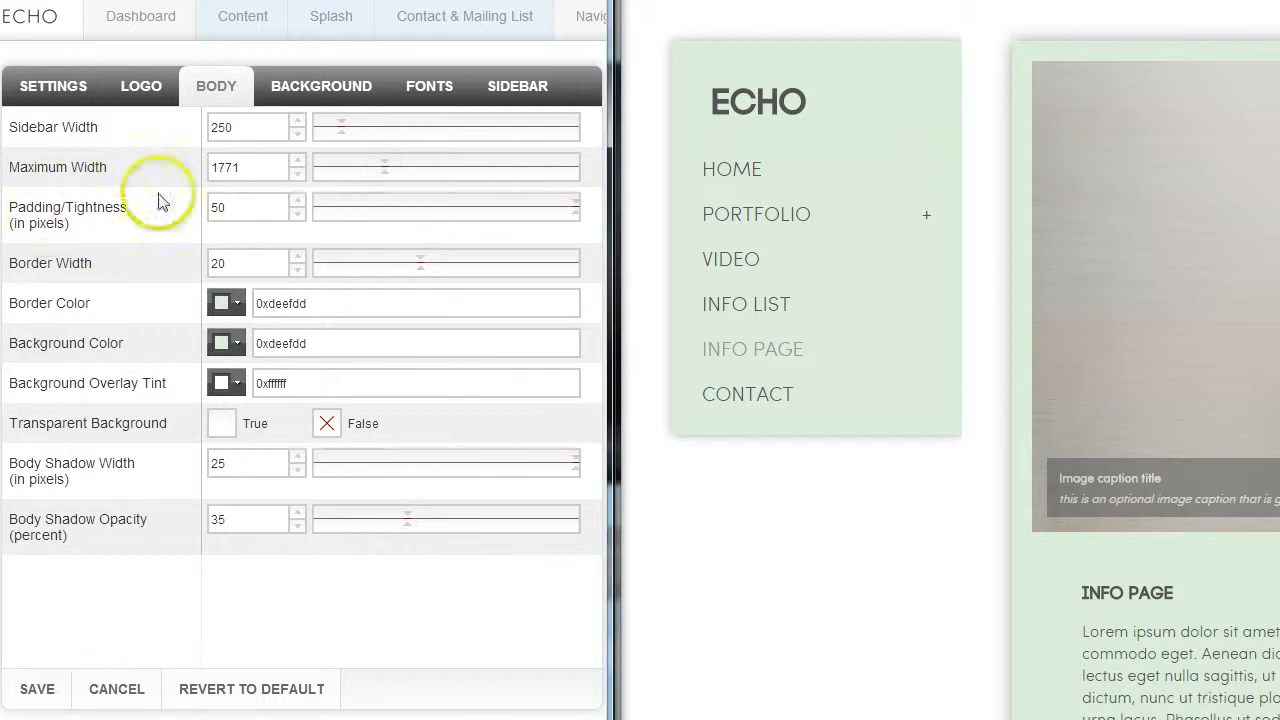
drag(385, 177, 370, 177)
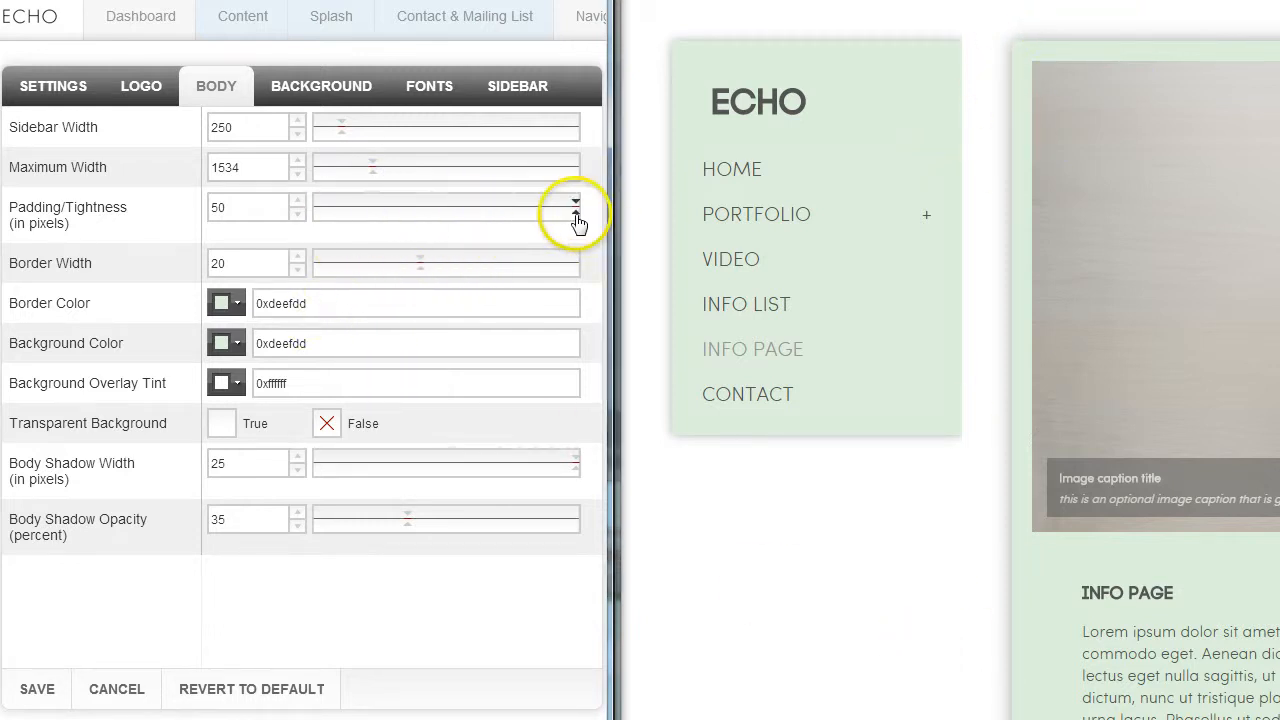
drag(574, 208, 340, 227)
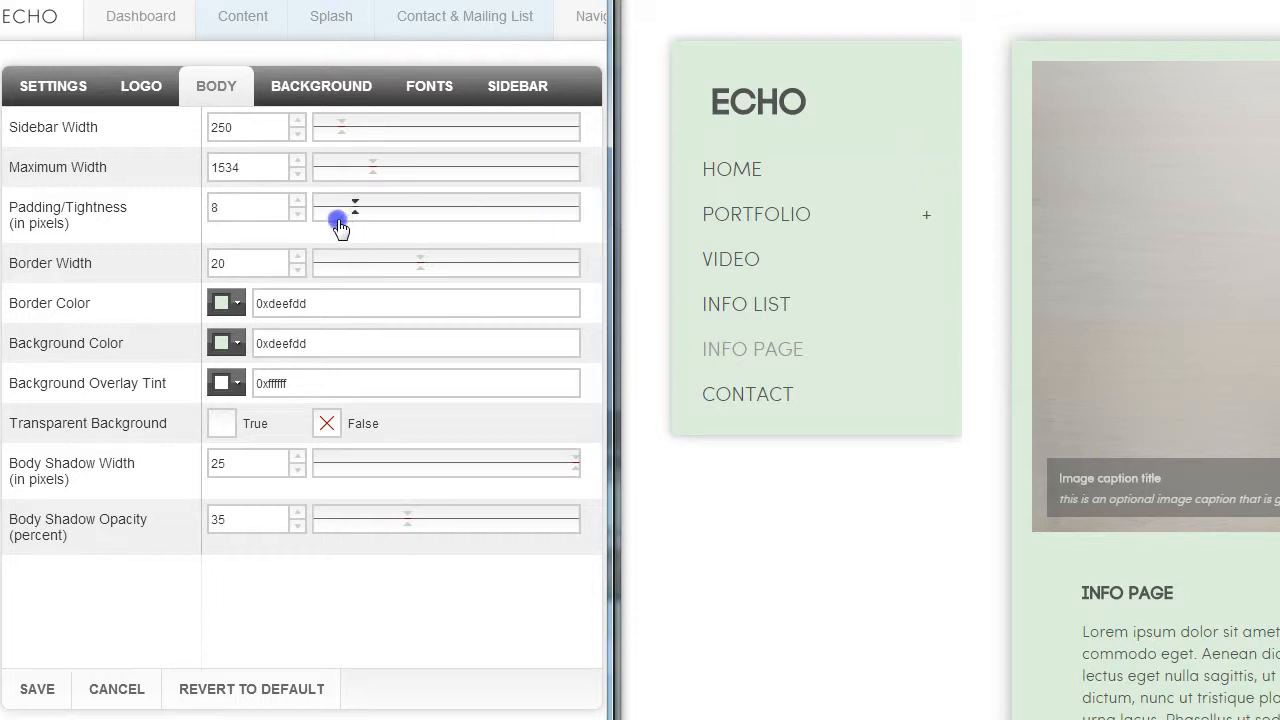
click(37, 690)
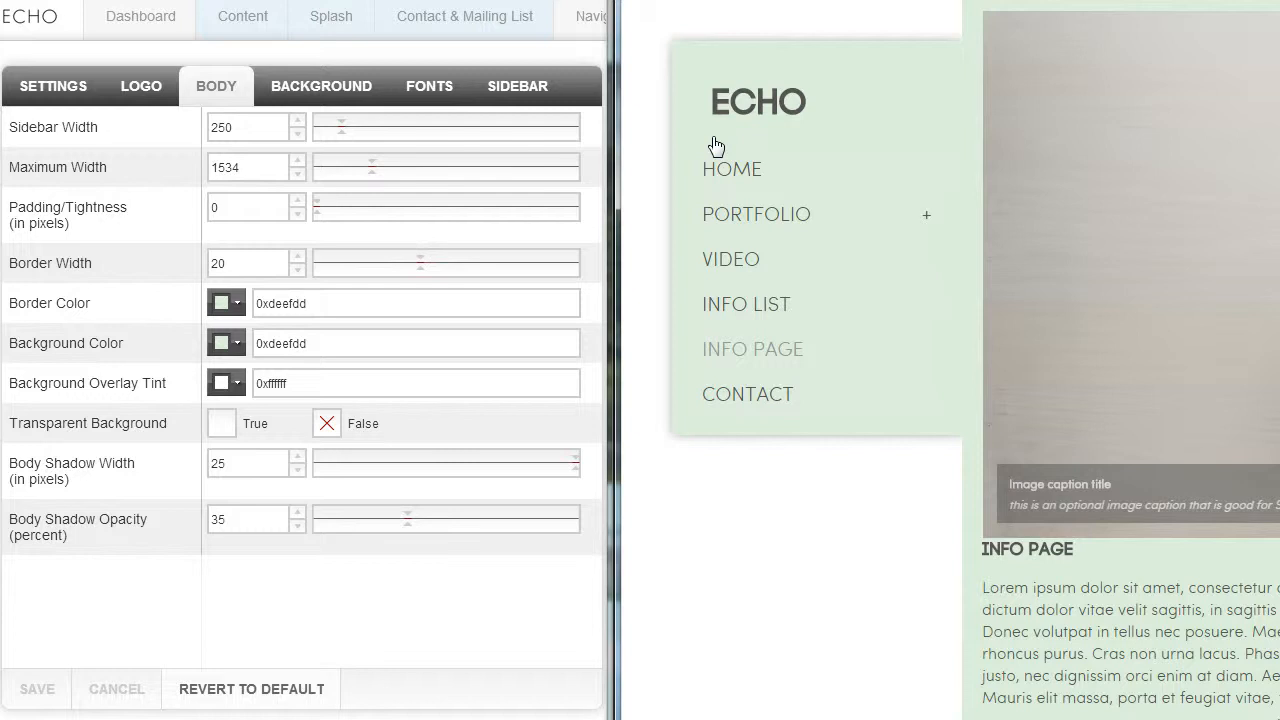
Drag Padding/Tightness back to 50 and save, then inspect the 0xdeefdd Border Color value
click(318, 220)
drag(318, 220, 590, 225)
click(34, 687)
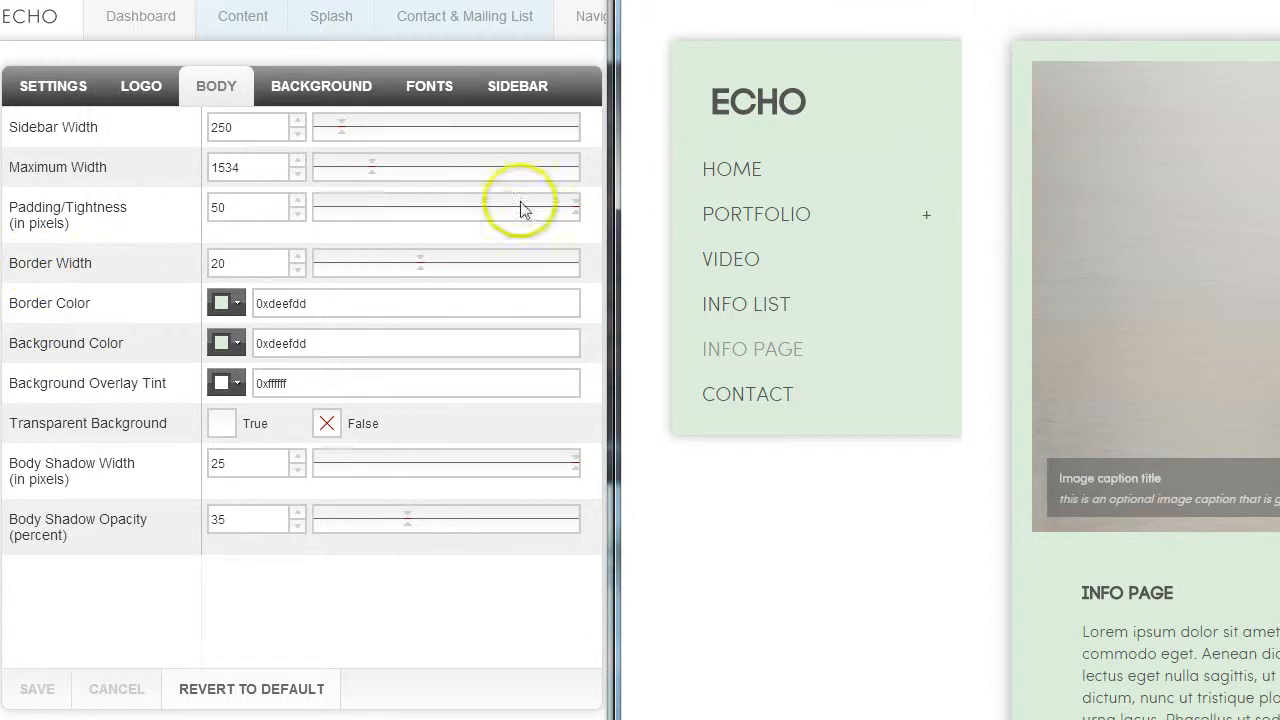
double_click(302, 304)
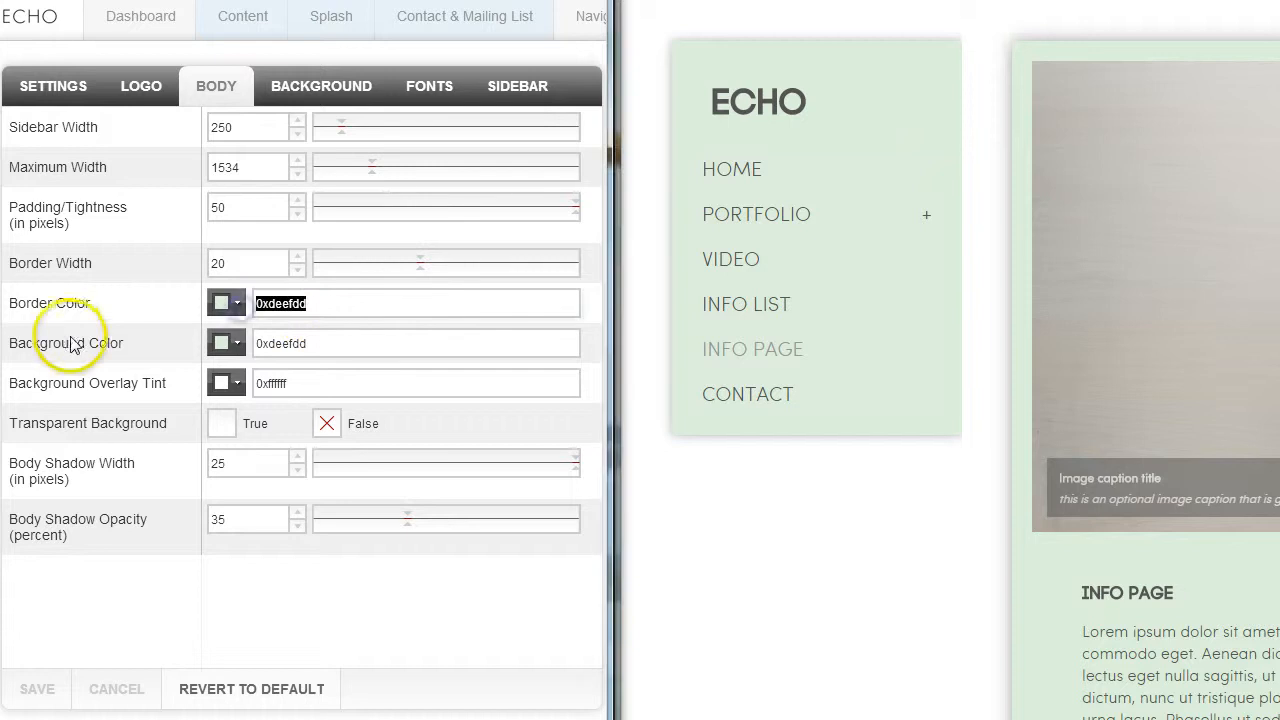
click(1222, 592)
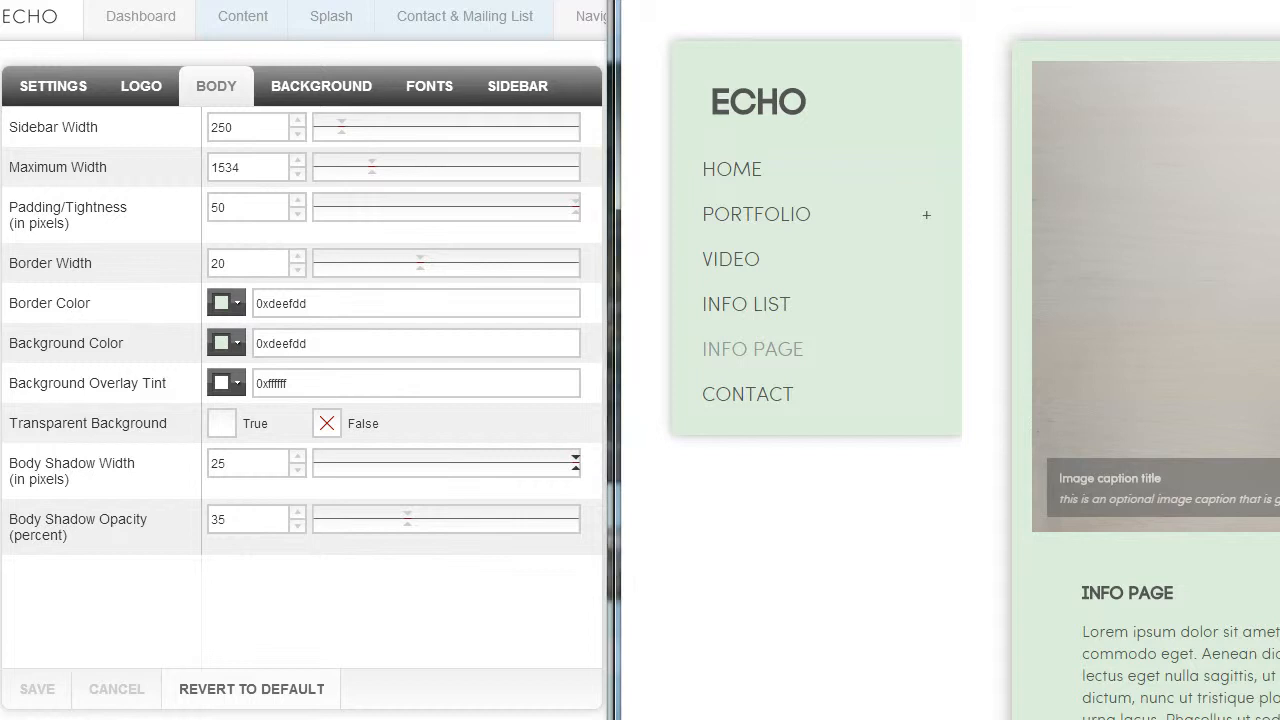
Set the Background Overlay Tint to blue 0x2C27D6 and save it
click(748, 168)
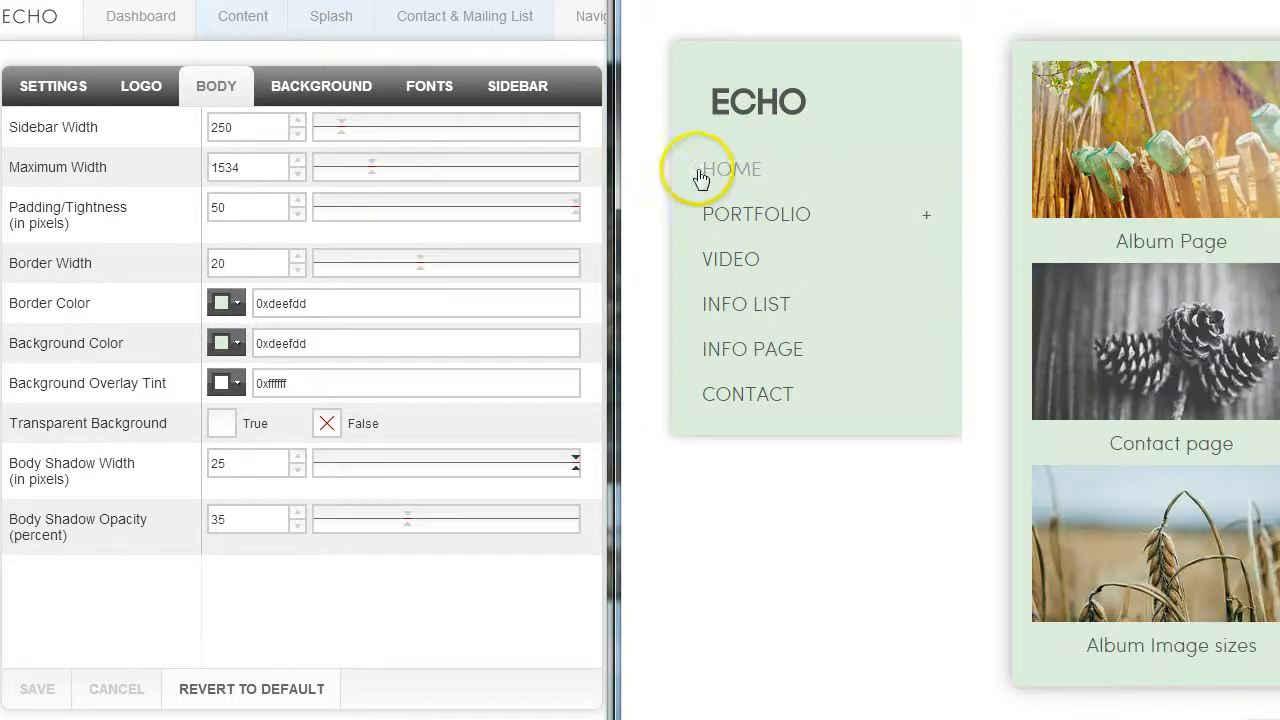
click(224, 382)
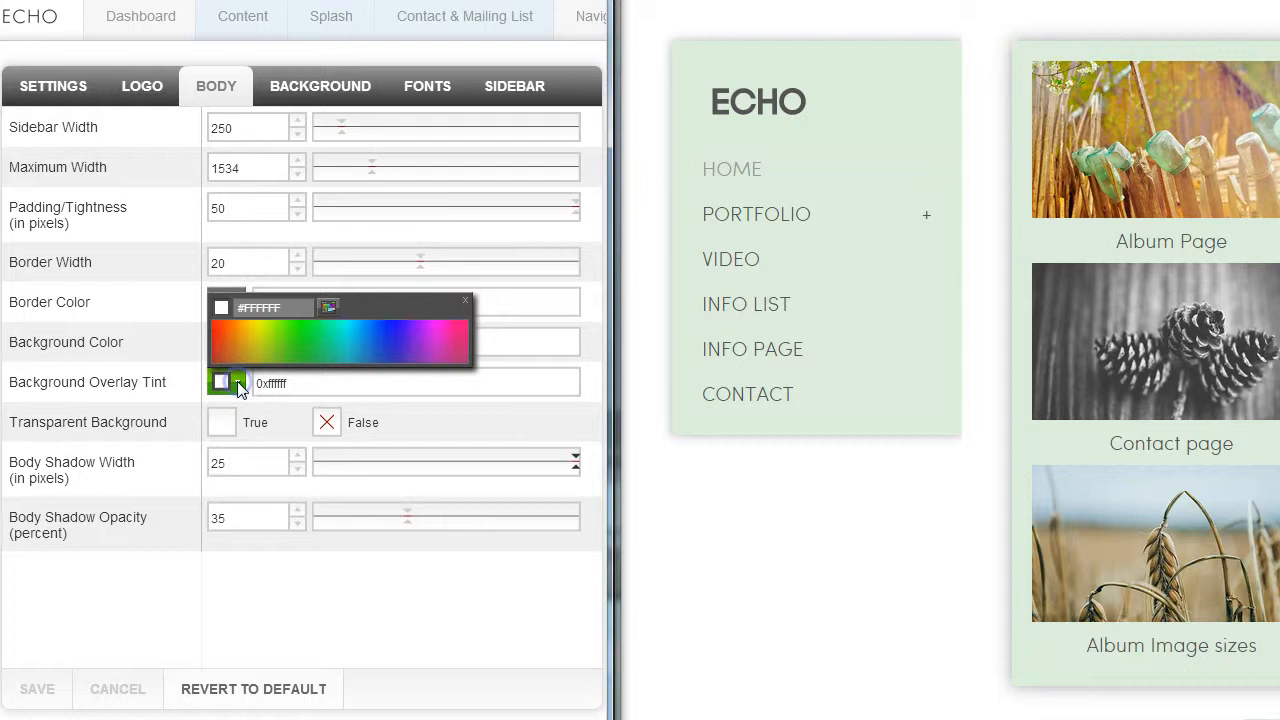
click(351, 333)
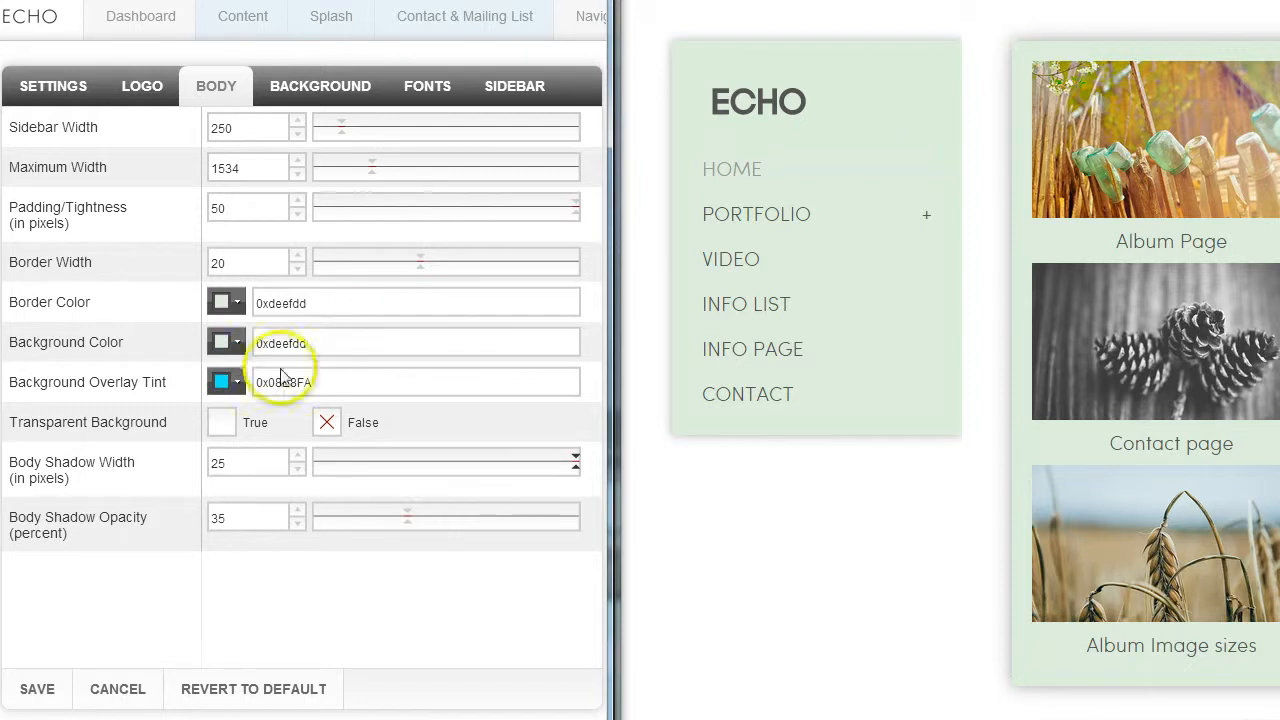
click(237, 389)
click(393, 341)
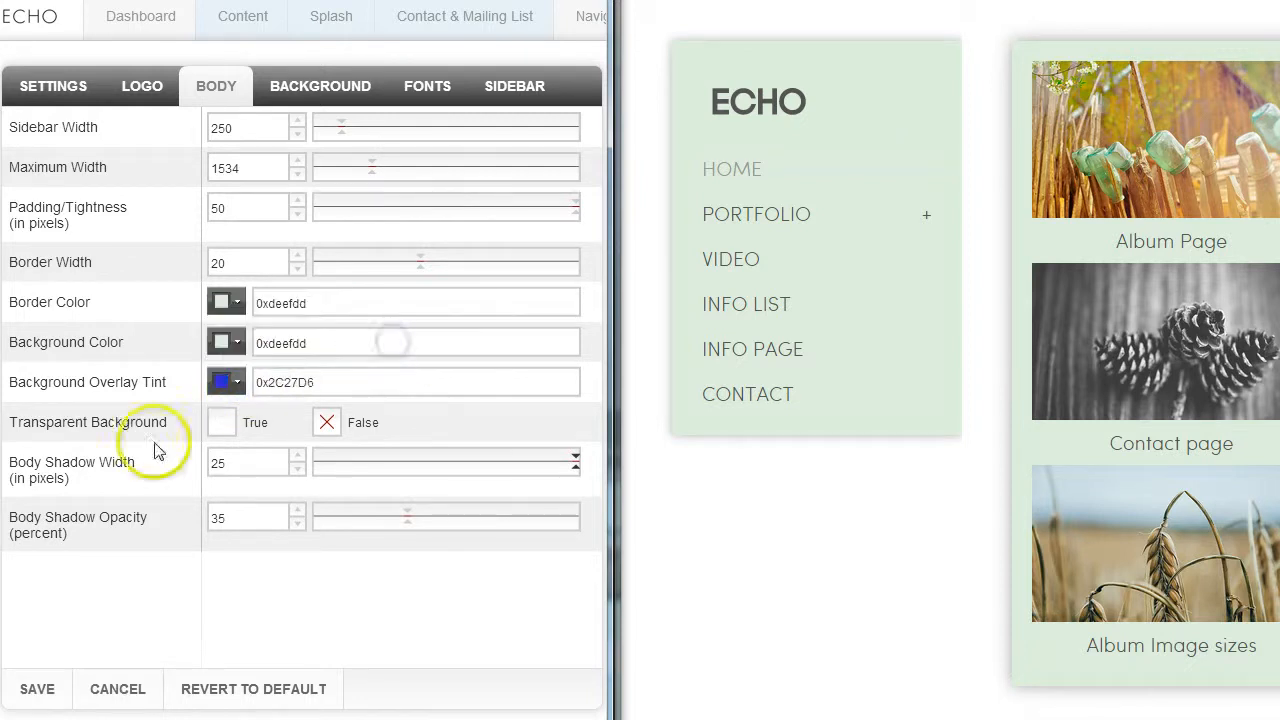
click(37, 690)
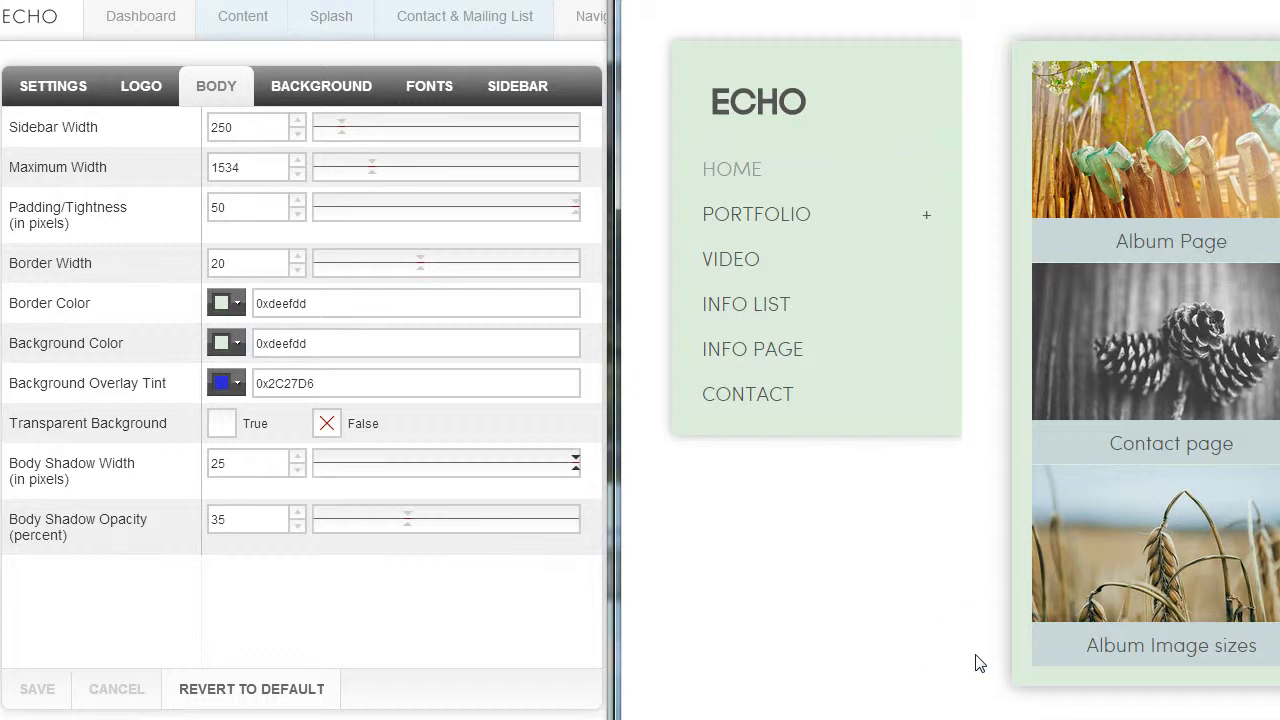
Change the overlay tint hex to ffffff, save, and view the Info Page in the preview
click(228, 381)
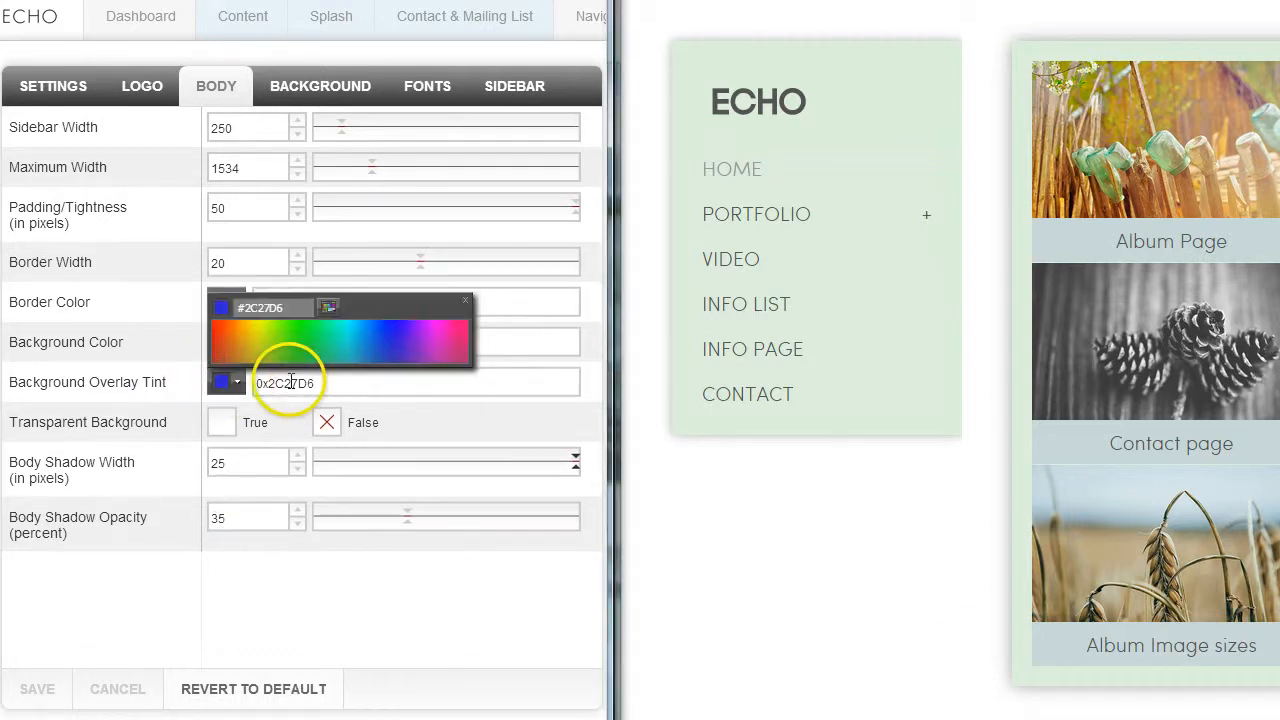
click(312, 384)
drag(268, 384, 270, 384)
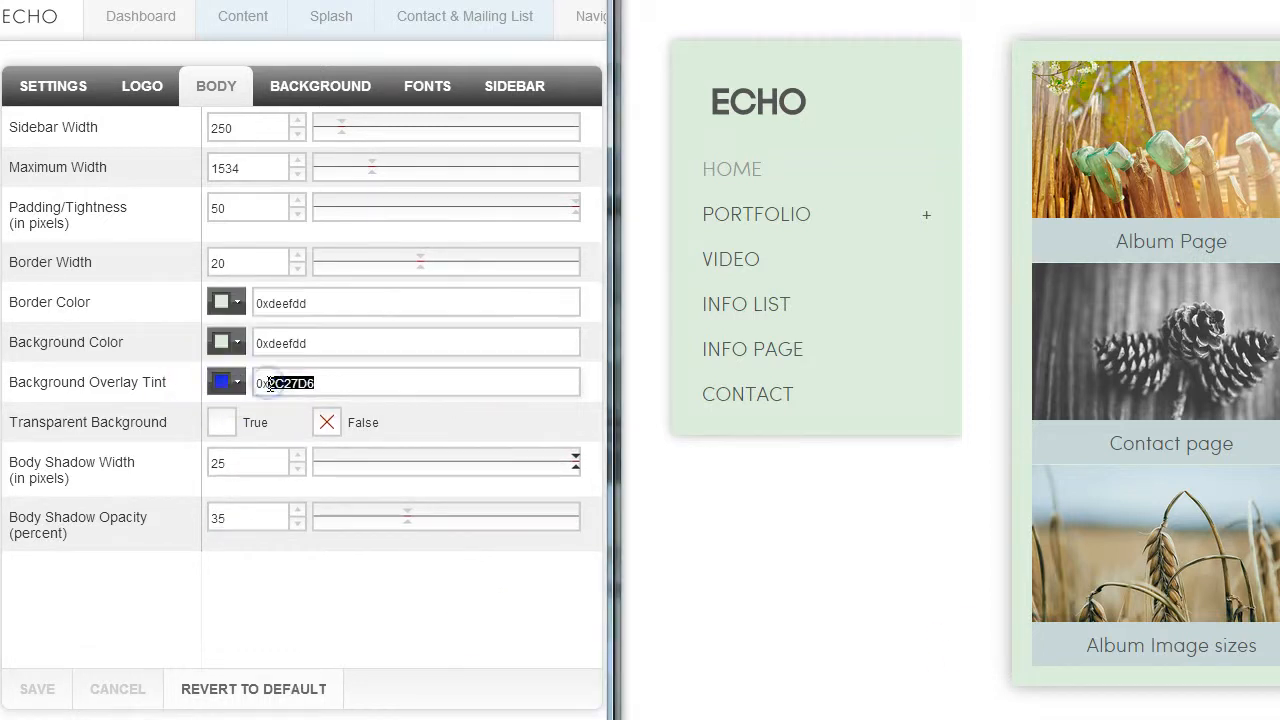
text(ffffff)
click(40, 688)
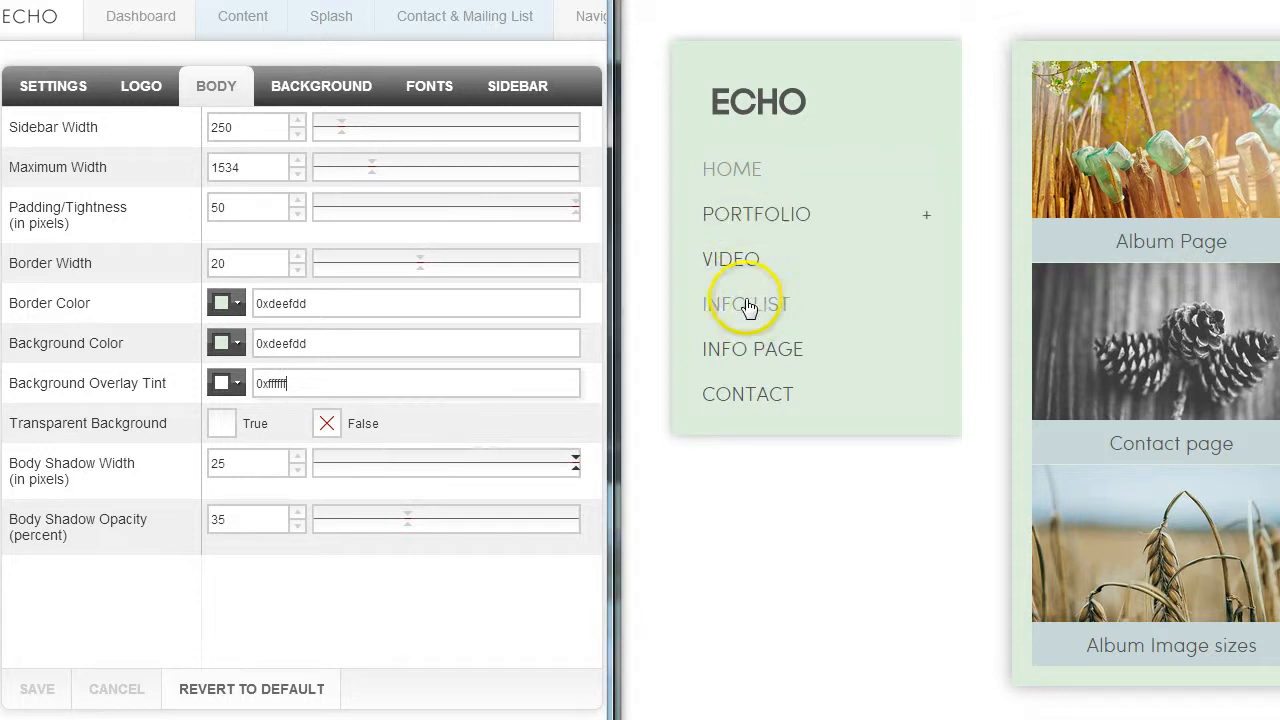
click(757, 350)
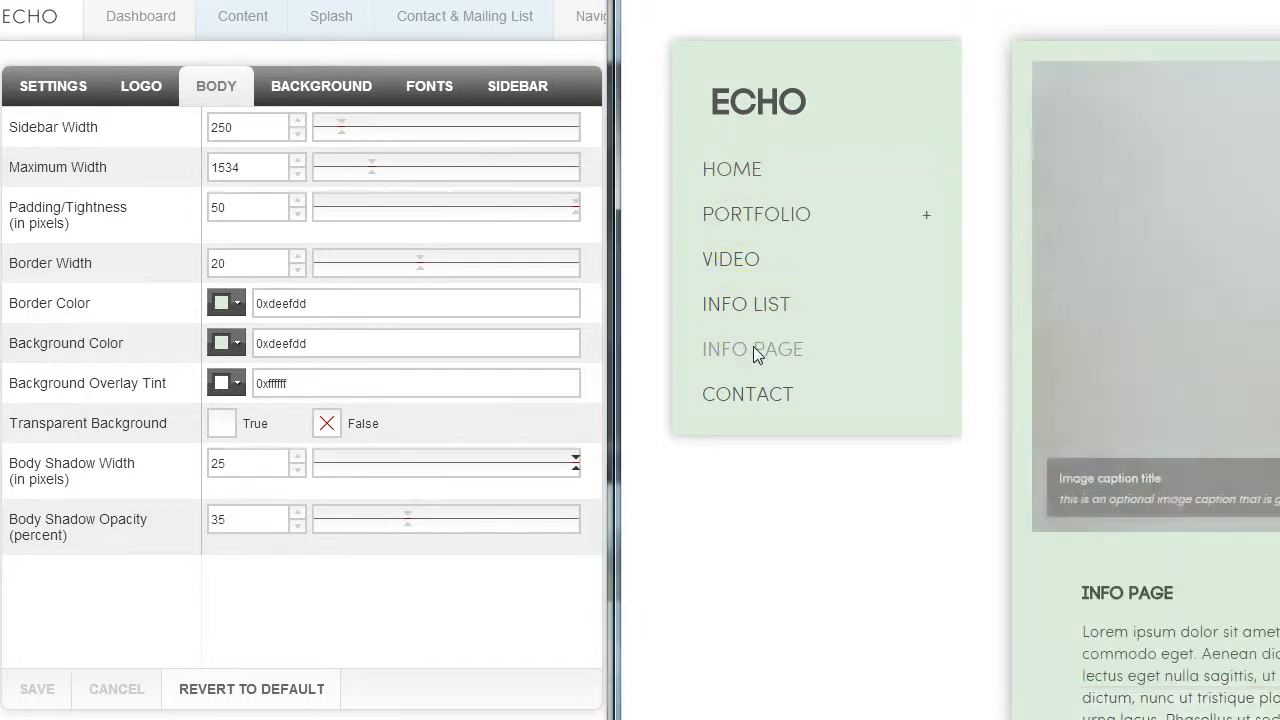
Tick Transparent Background True, save, and reload the preview on the Info List page
click(221, 428)
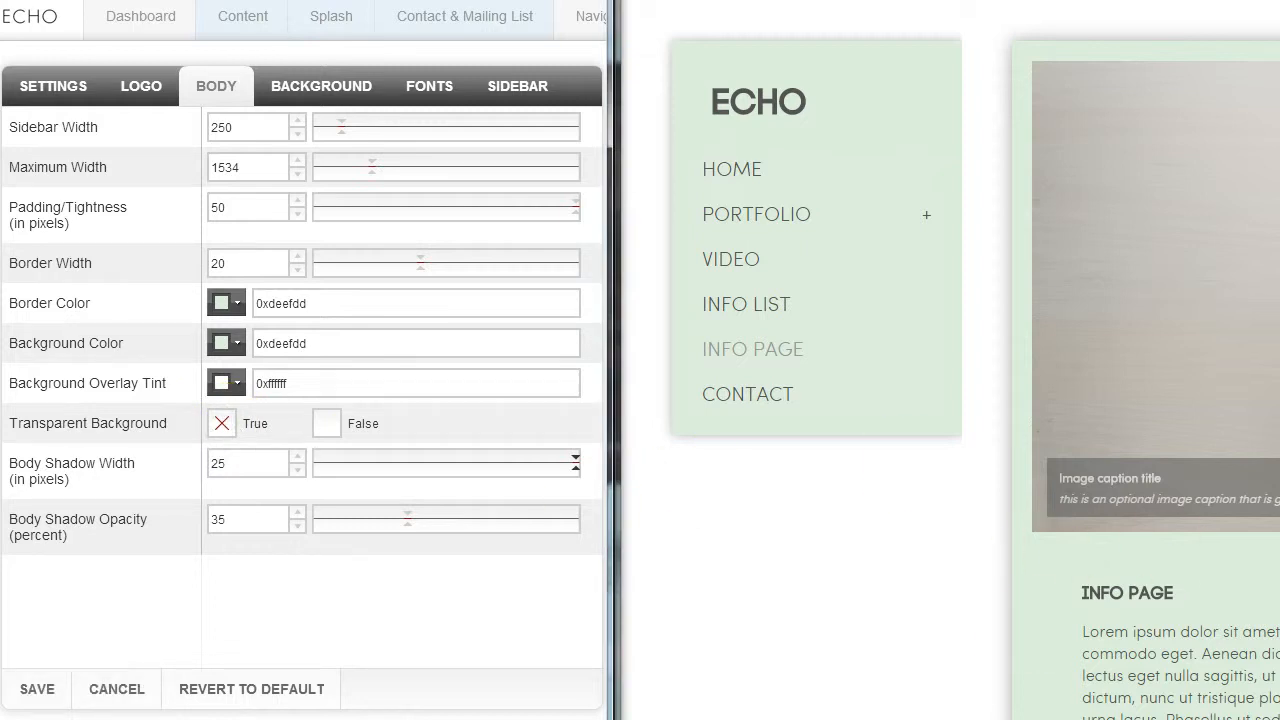
click(38, 690)
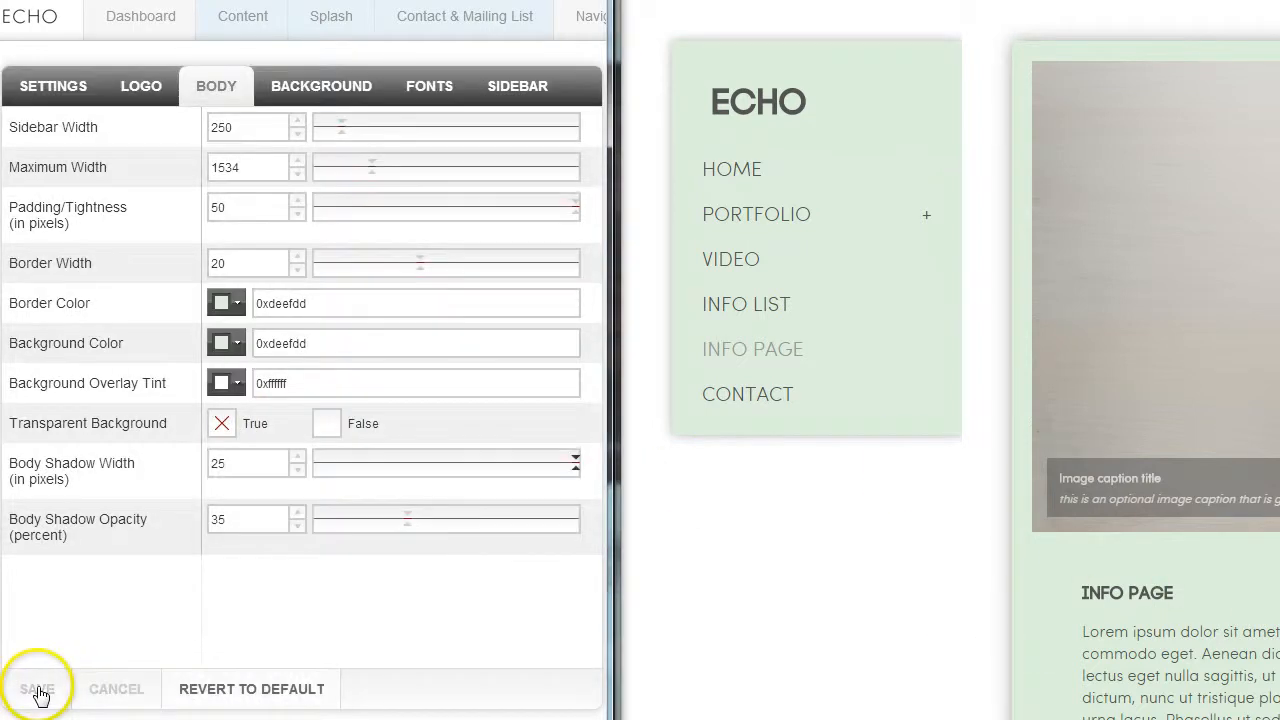
click(793, 326)
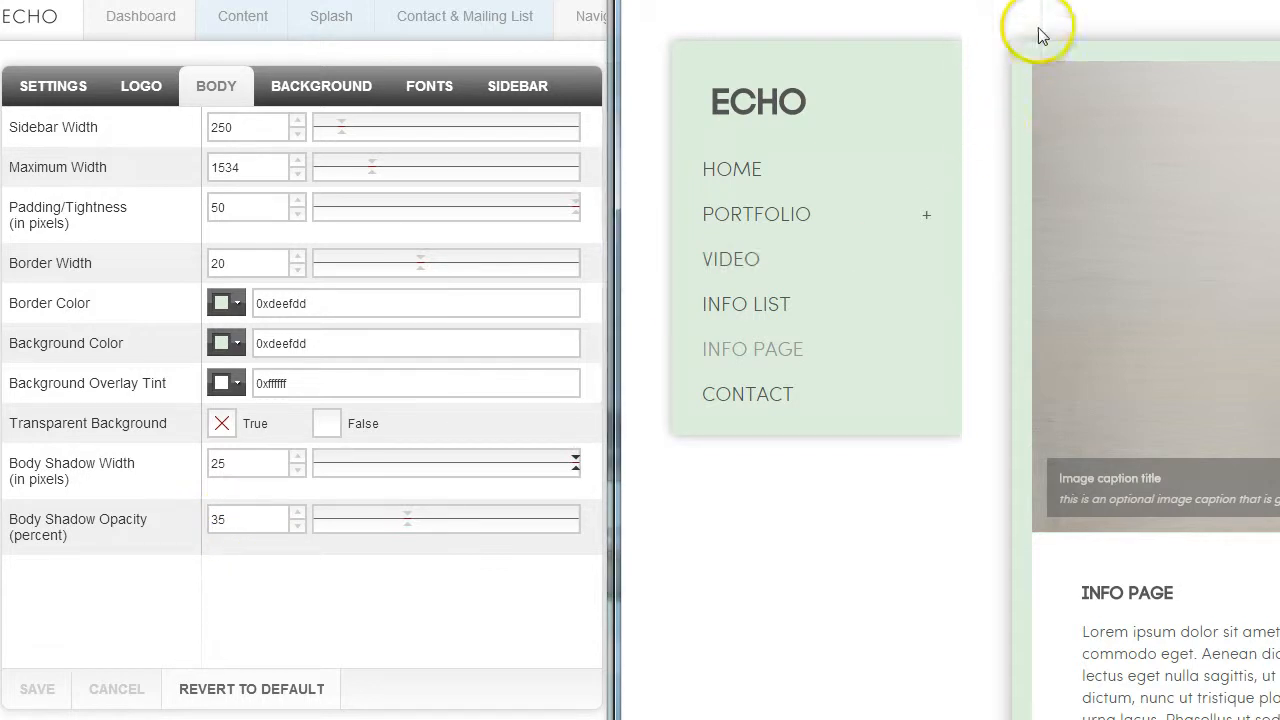
Choose swirl_pattern.png from the image library as the tiled page background and save
click(345, 105)
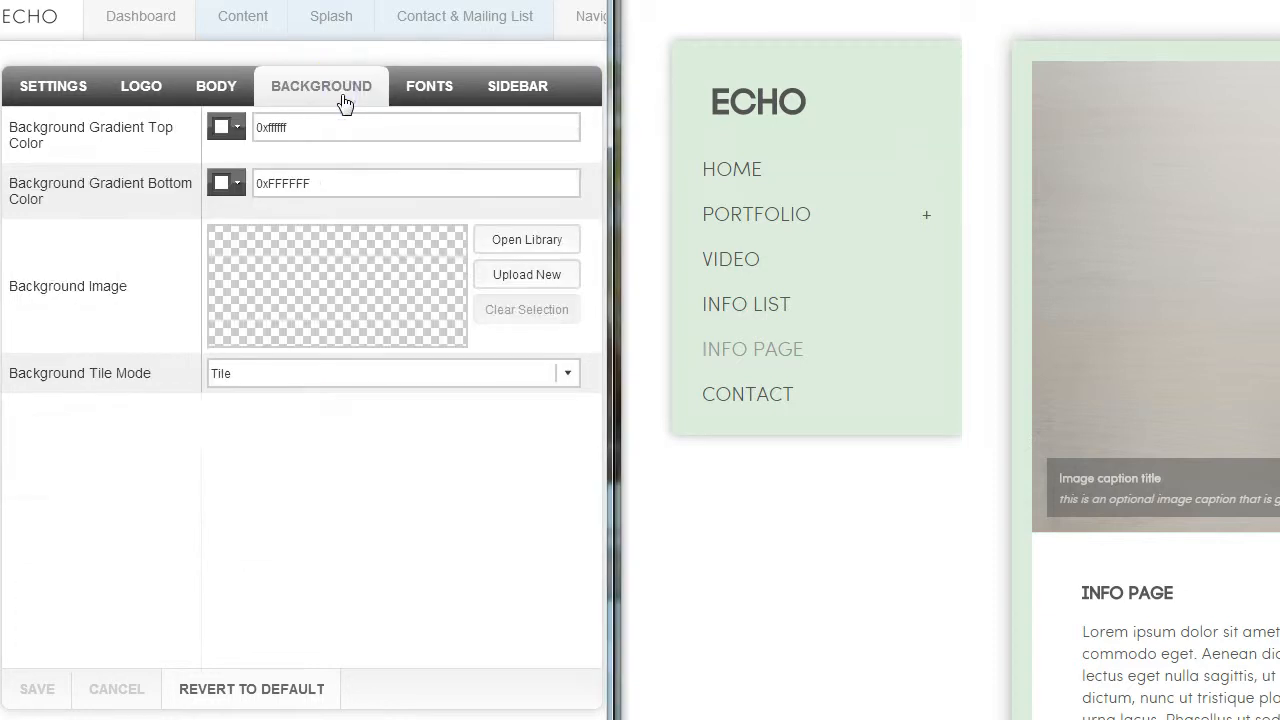
click(519, 251)
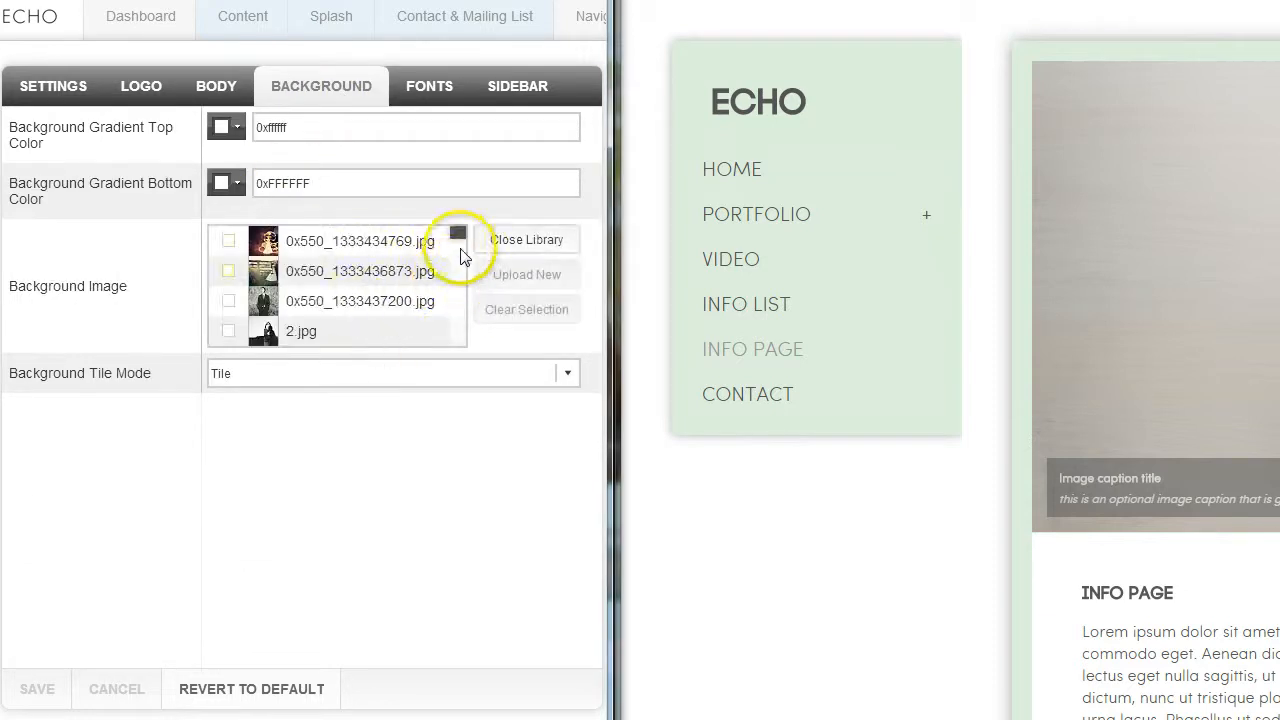
drag(459, 248, 460, 298)
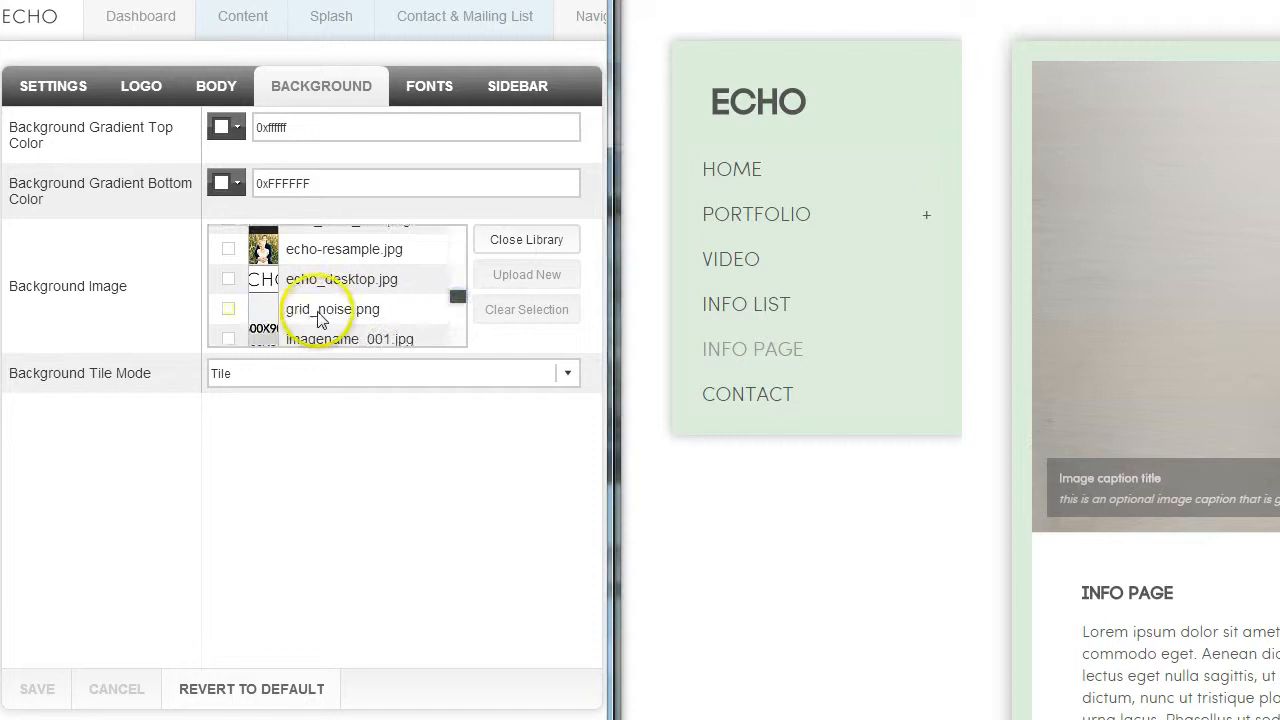
scroll(349, 298, down, 3)
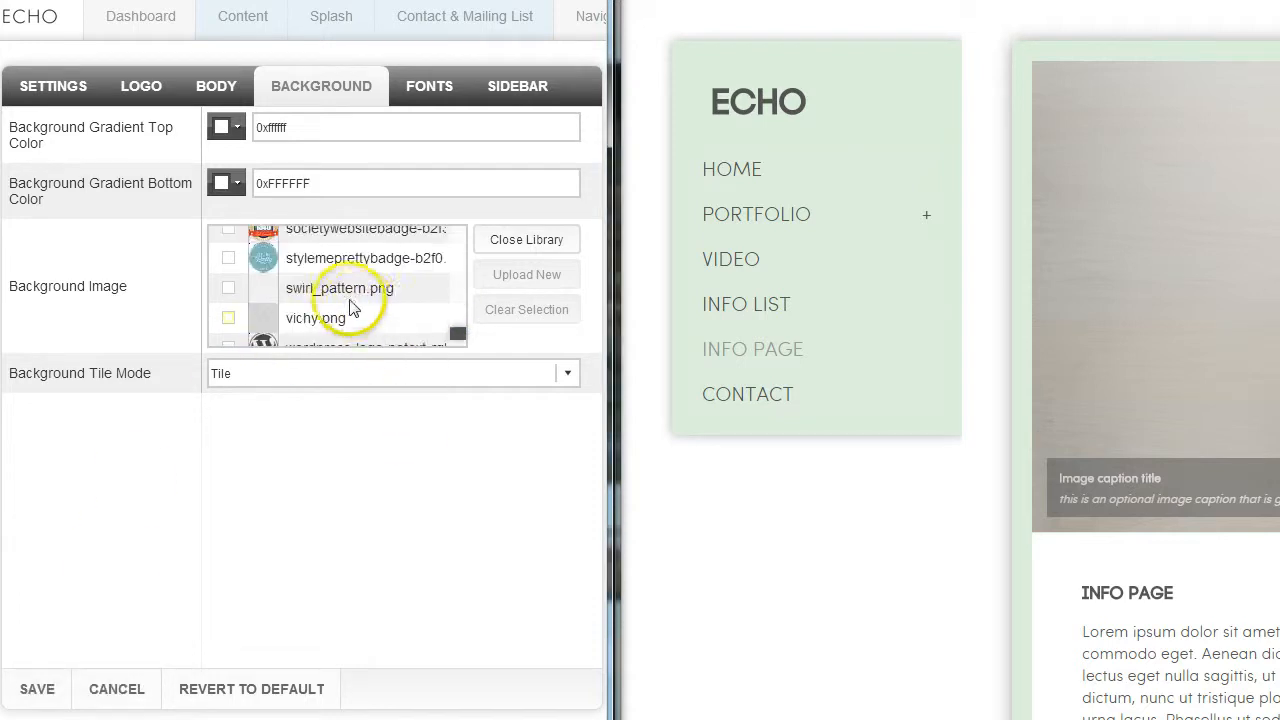
click(343, 288)
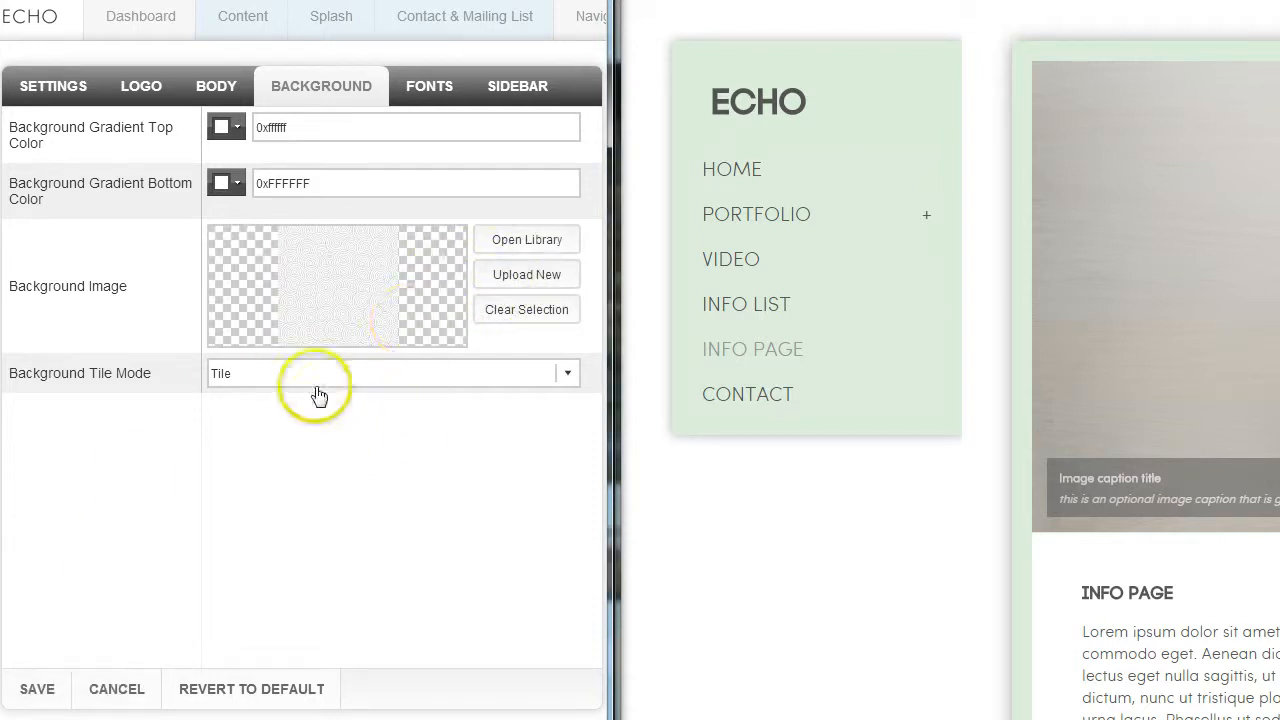
click(60, 684)
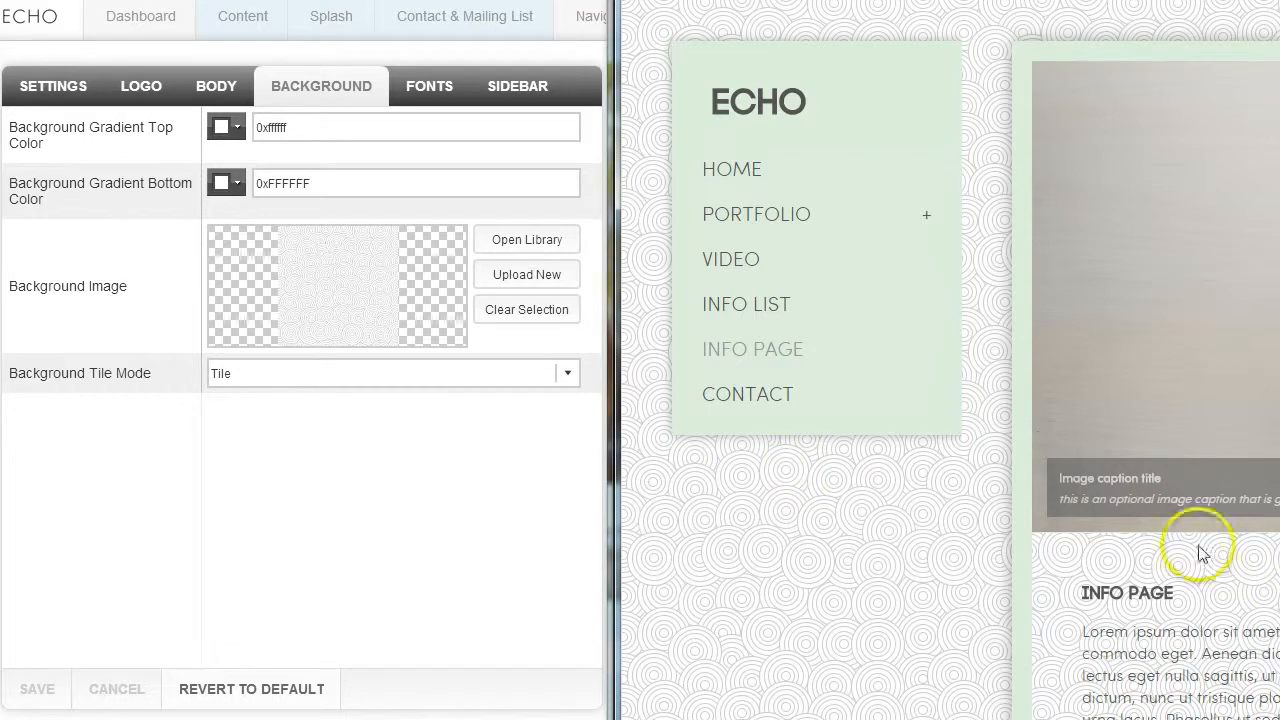
click(212, 86)
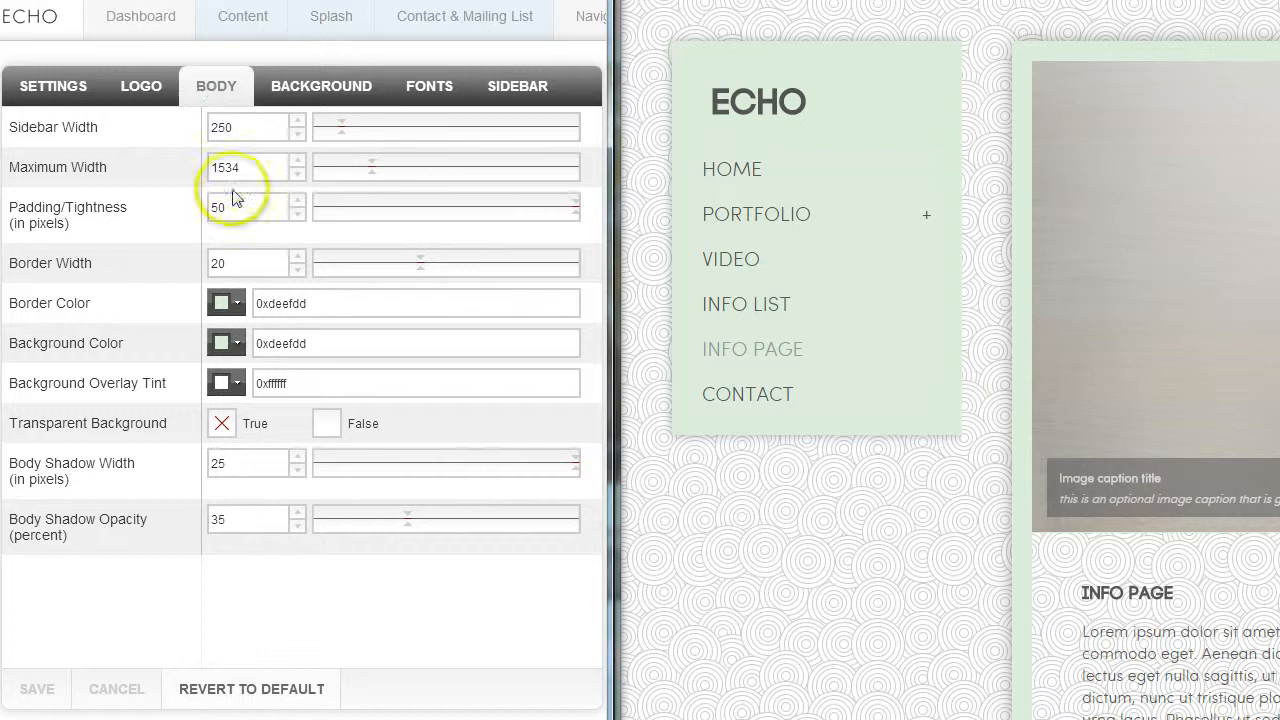
Set Transparent Background to False, then drag Body Shadow Width and Opacity to 0, saving each
click(324, 425)
click(42, 690)
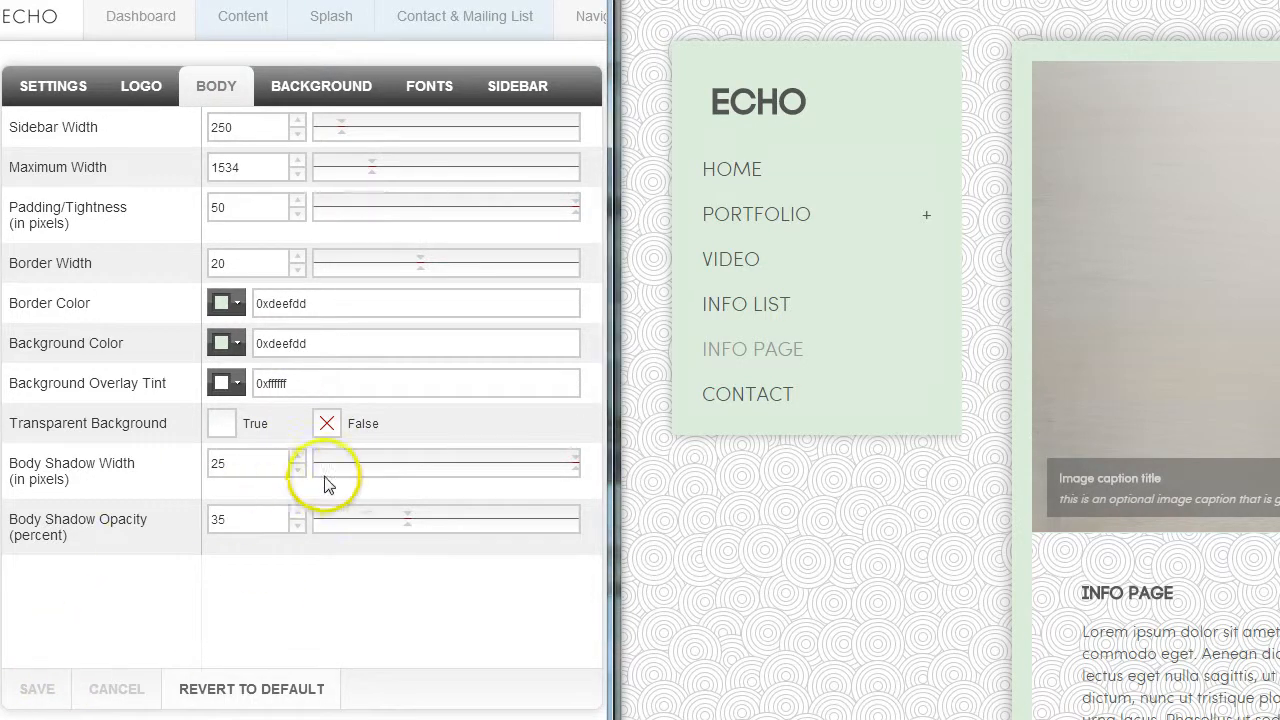
drag(577, 470, 484, 474)
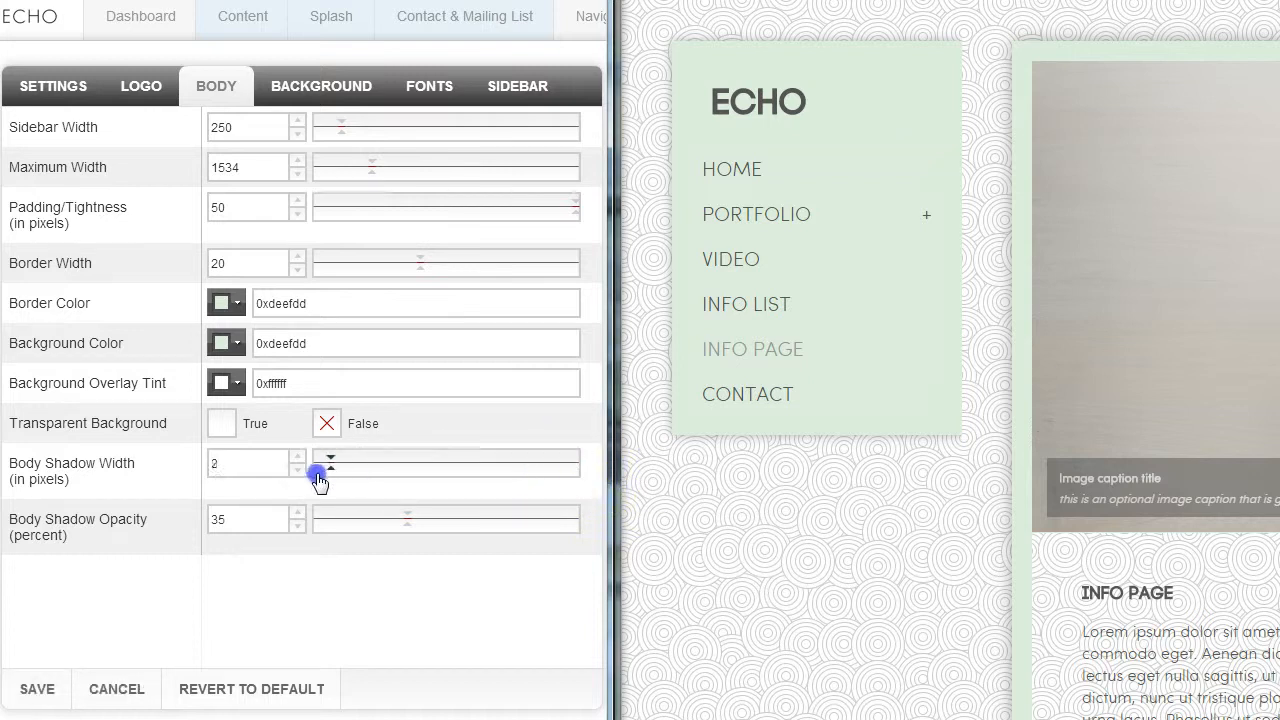
drag(407, 525, 409, 530)
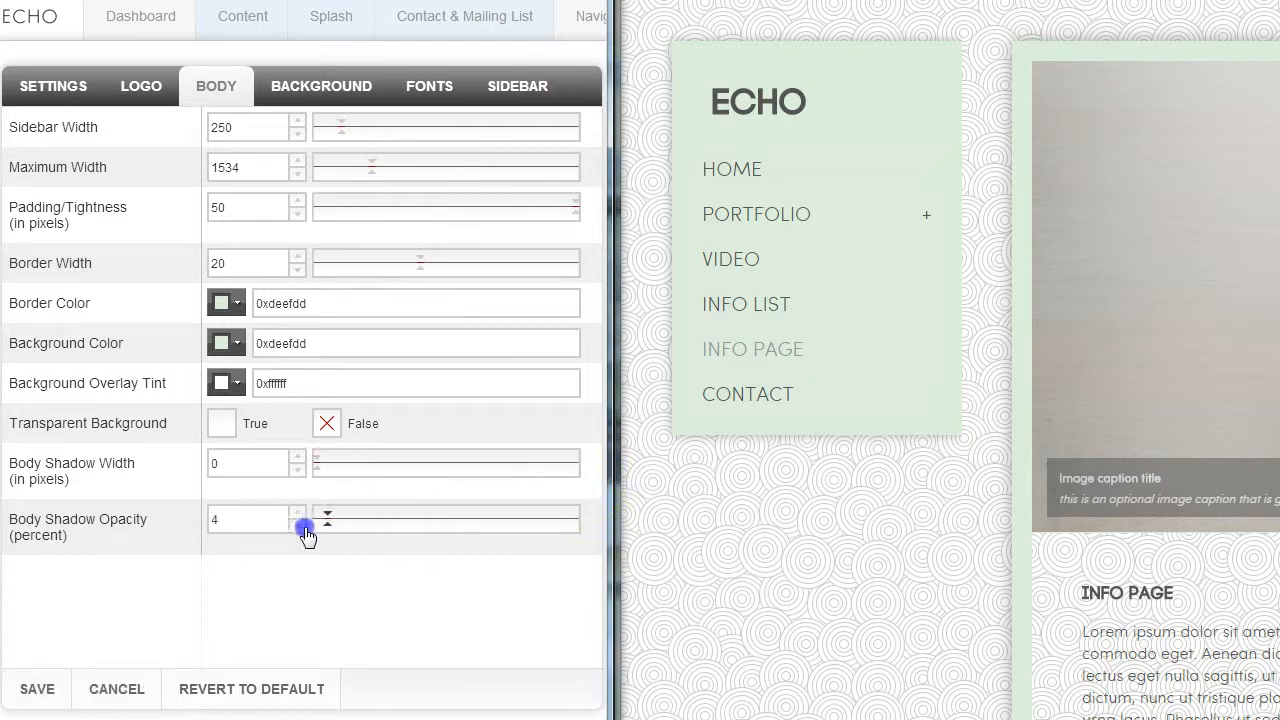
click(37, 695)
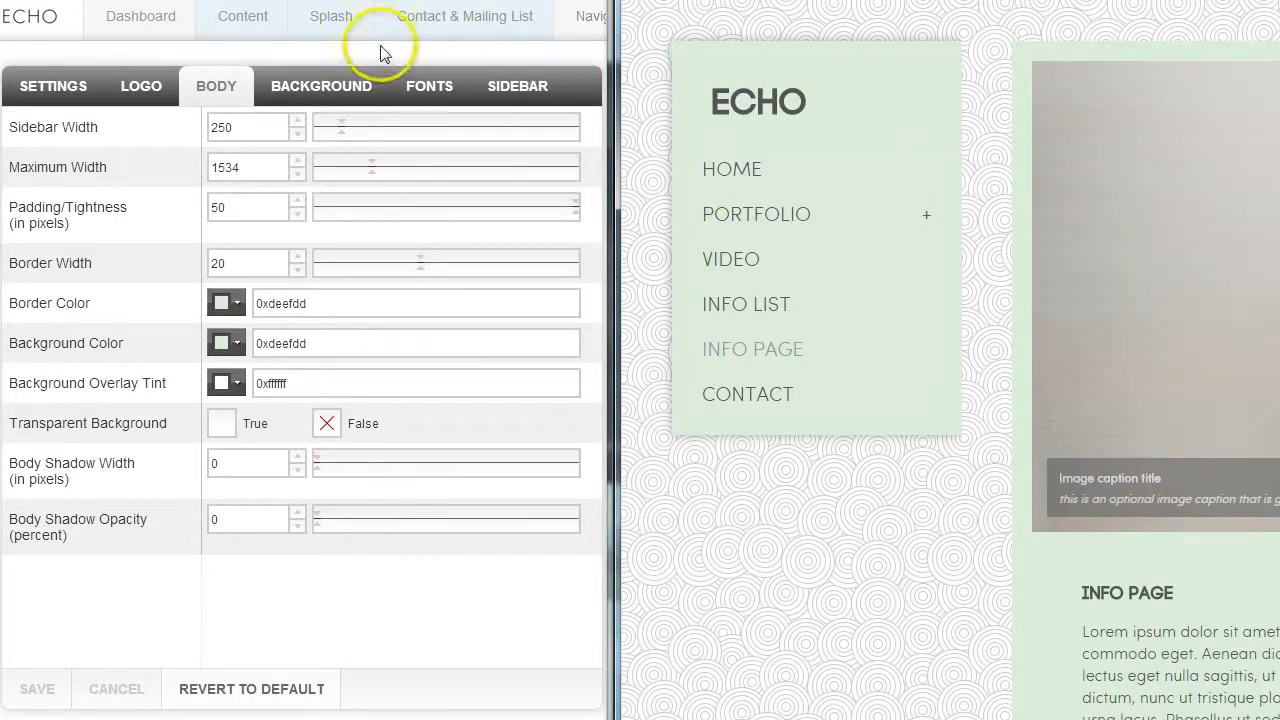
click(350, 90)
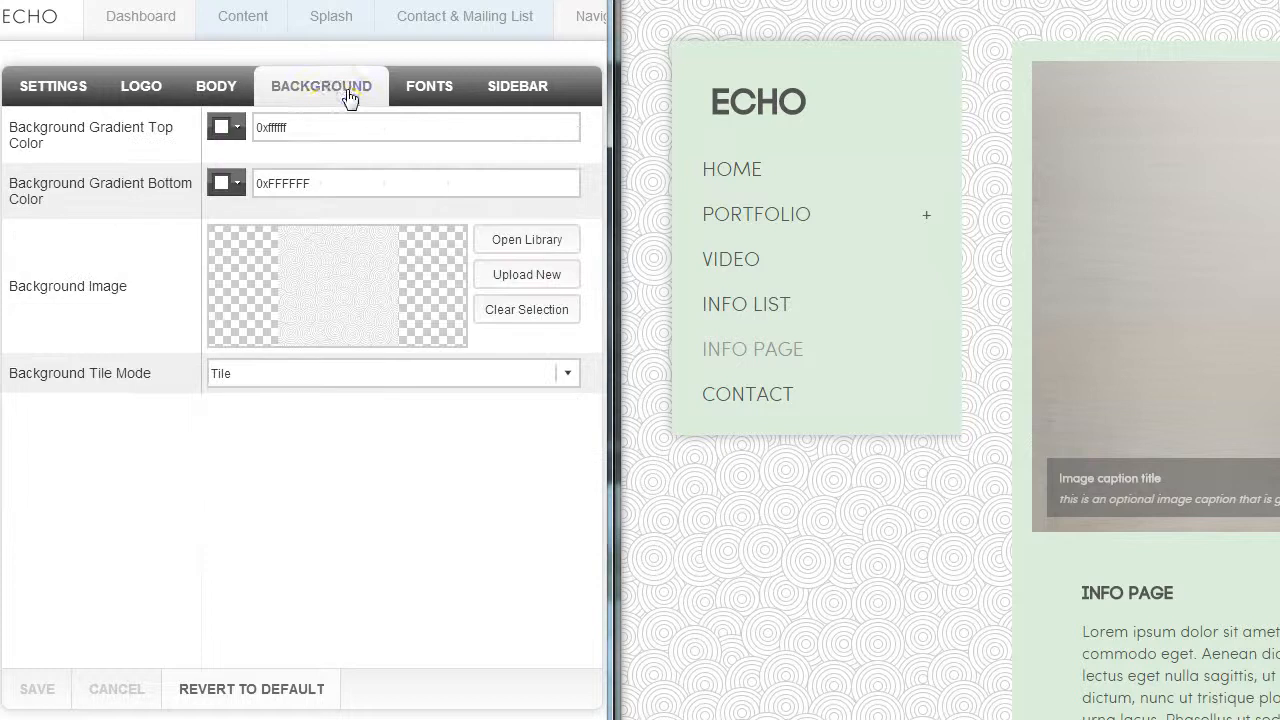
Clear the swirl background image and set Gradient Top Color to 0xdeefdd, then save
click(535, 318)
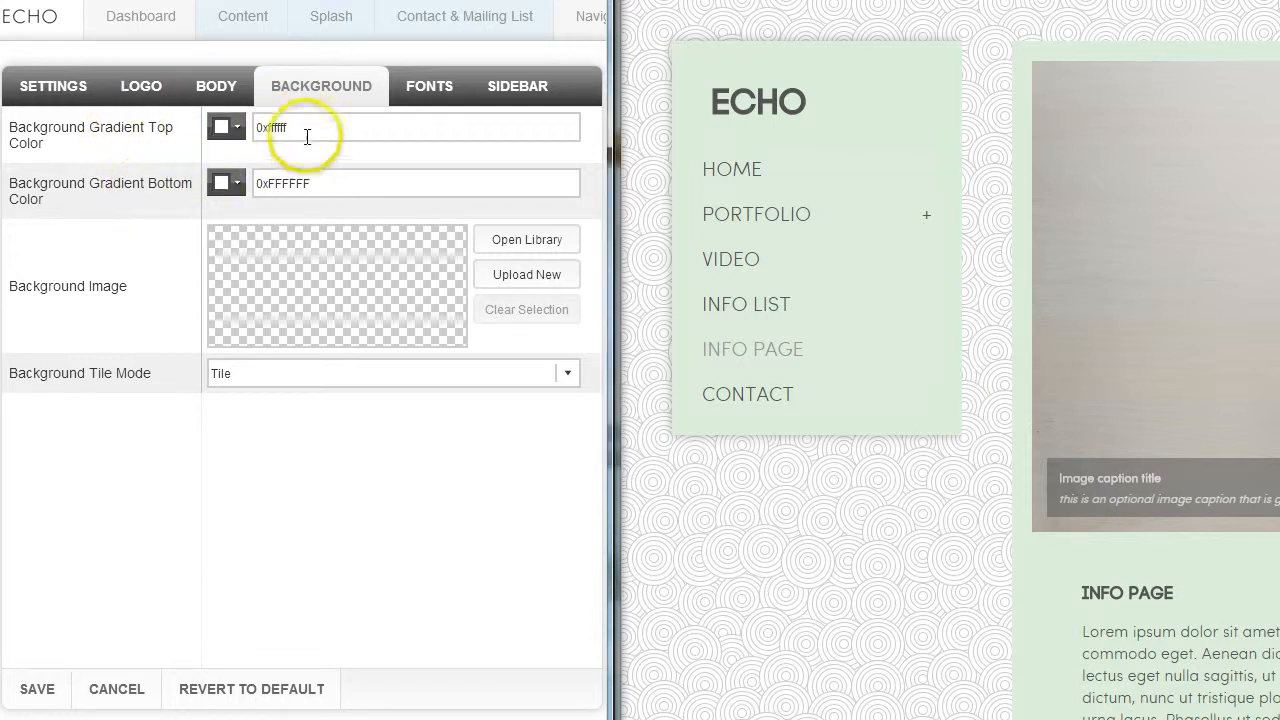
drag(300, 128, 272, 127)
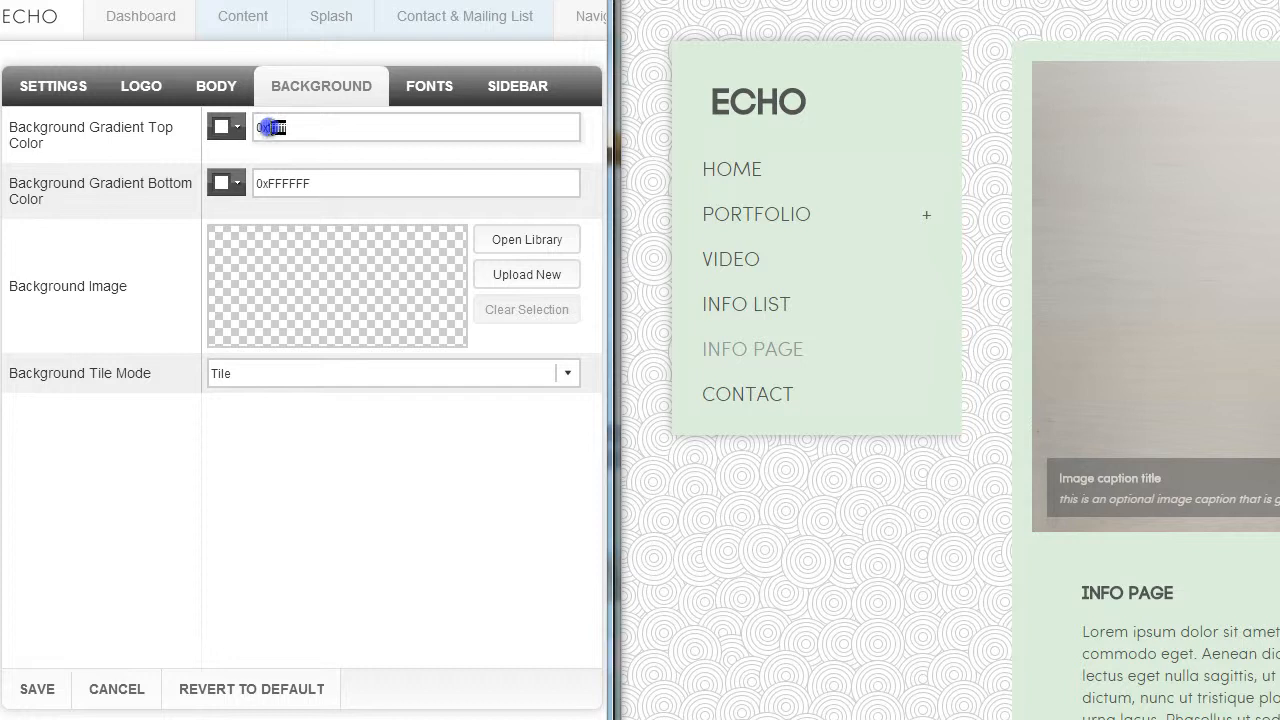
text(0xdeefdd)
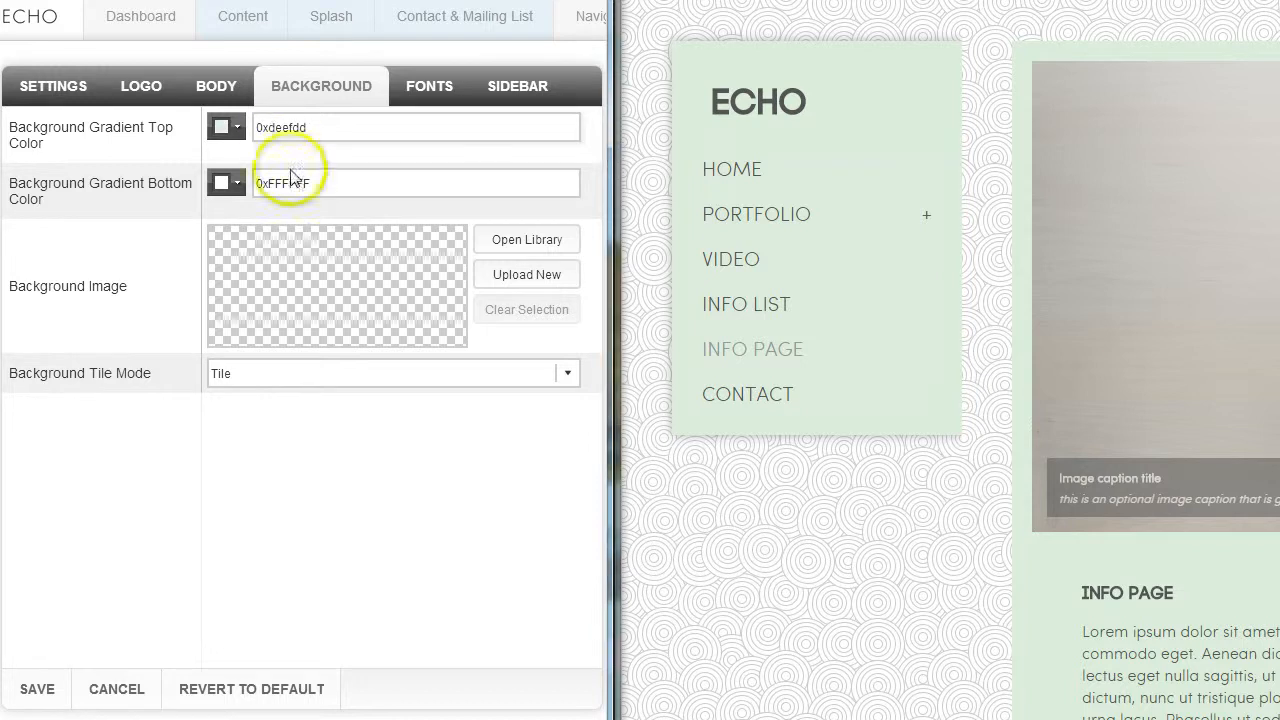
click(35, 690)
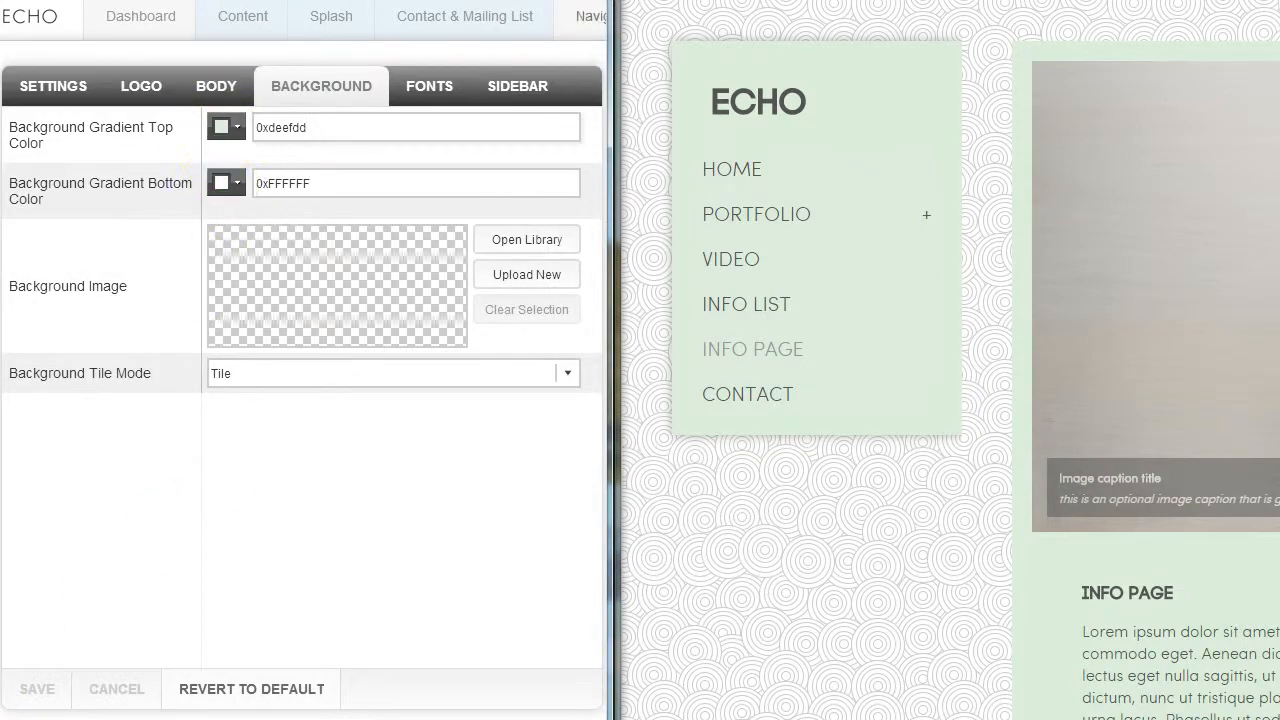
Refresh the preview via the Video page, then set Gradient Bottom Color to 0xdeefdd and save
click(723, 270)
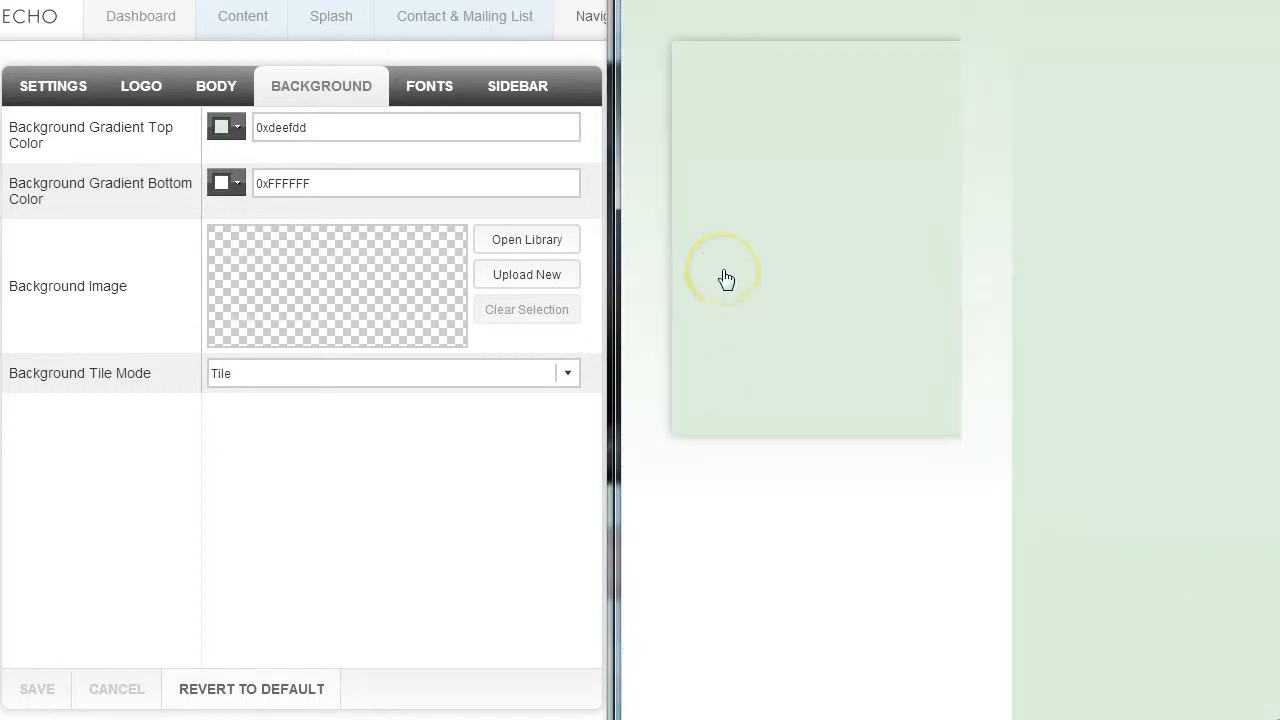
click(967, 140)
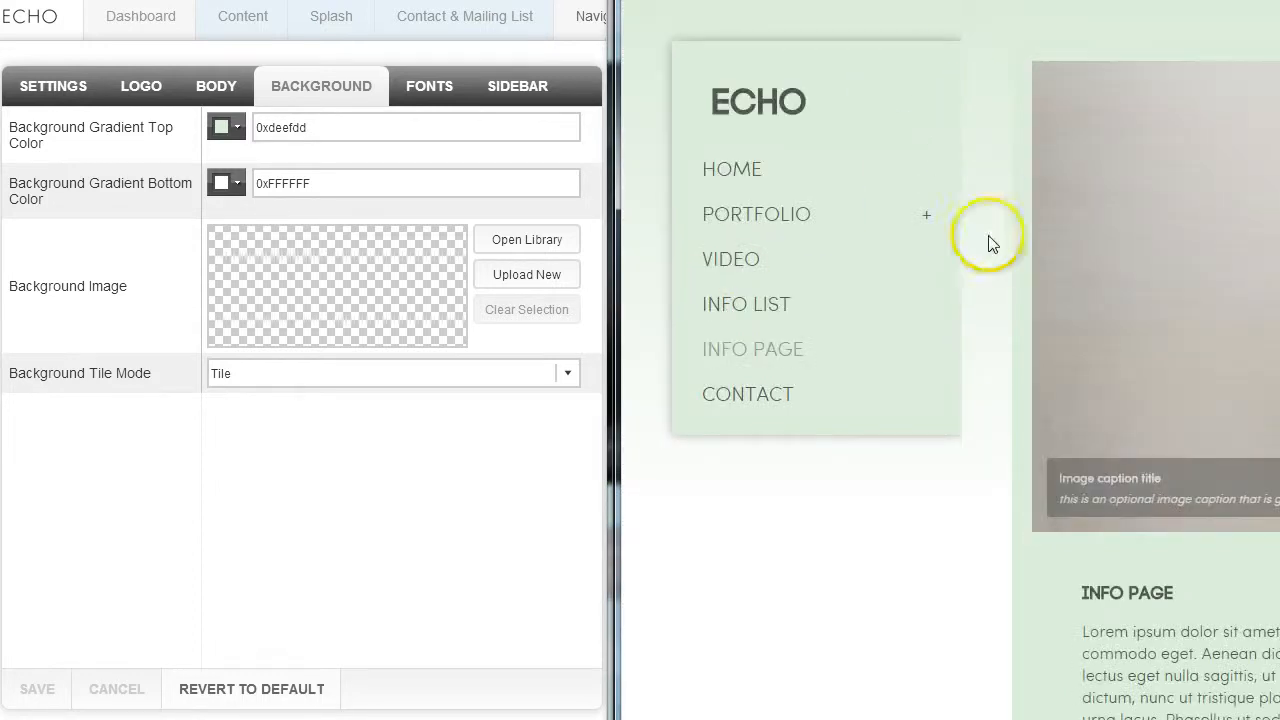
drag(331, 183, 208, 195)
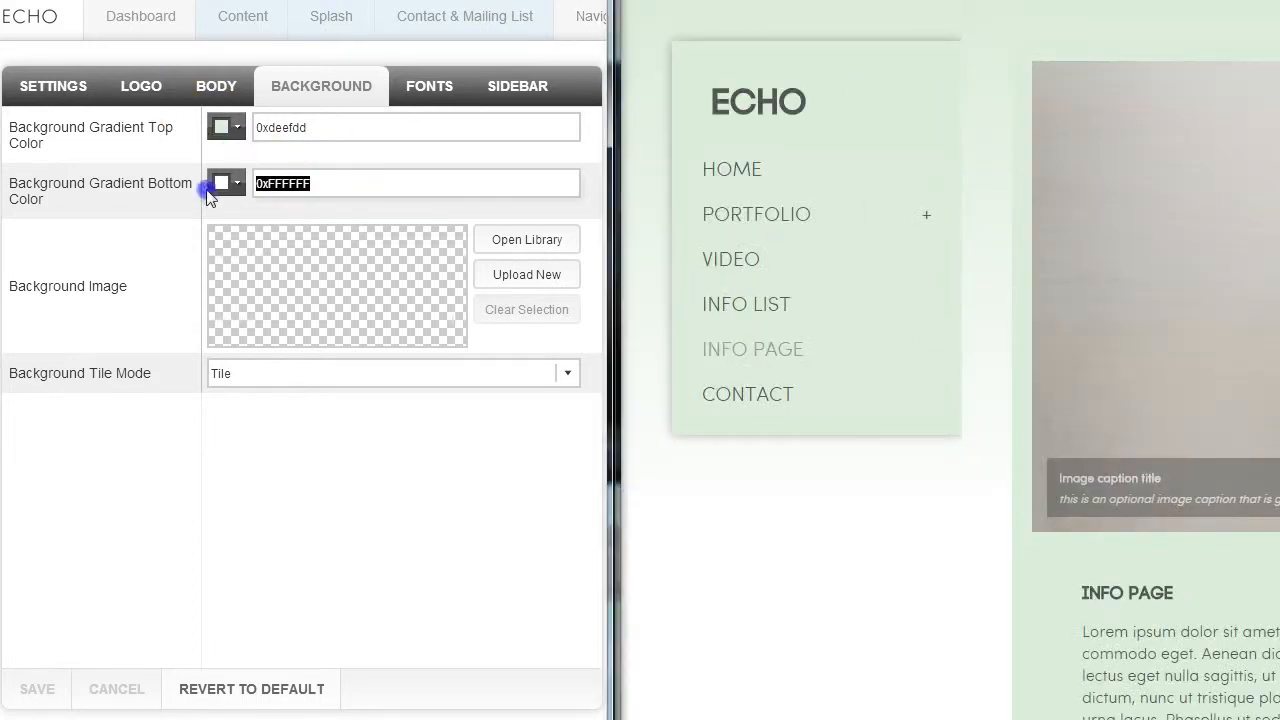
text(0xdeefdd)
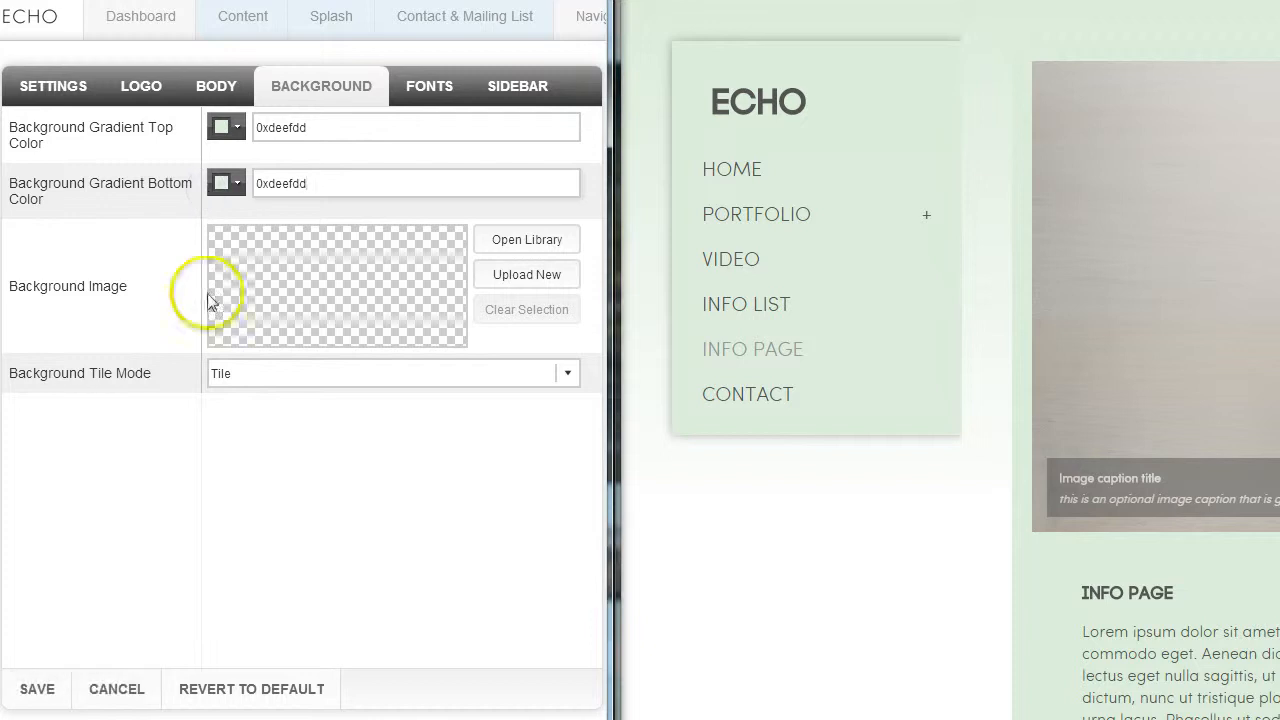
click(38, 689)
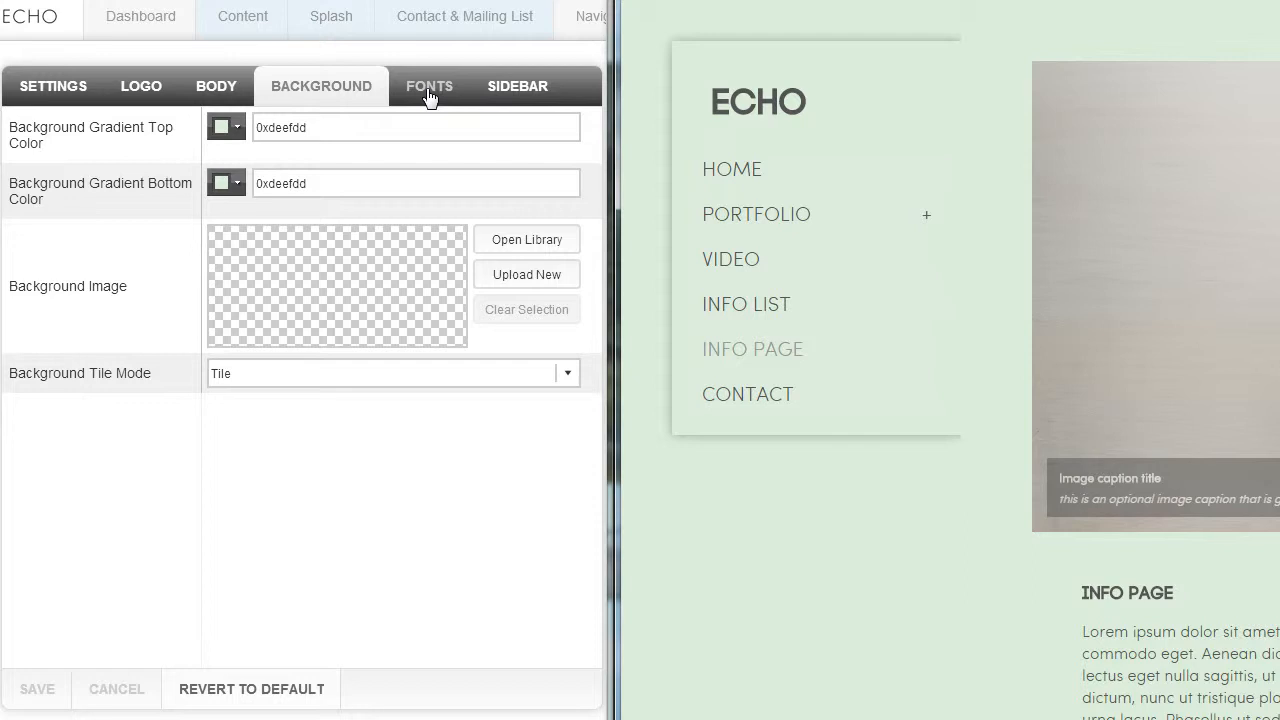
On the SIDEBAR tab, give the sidebar a yellow background and save it to the preview
click(510, 95)
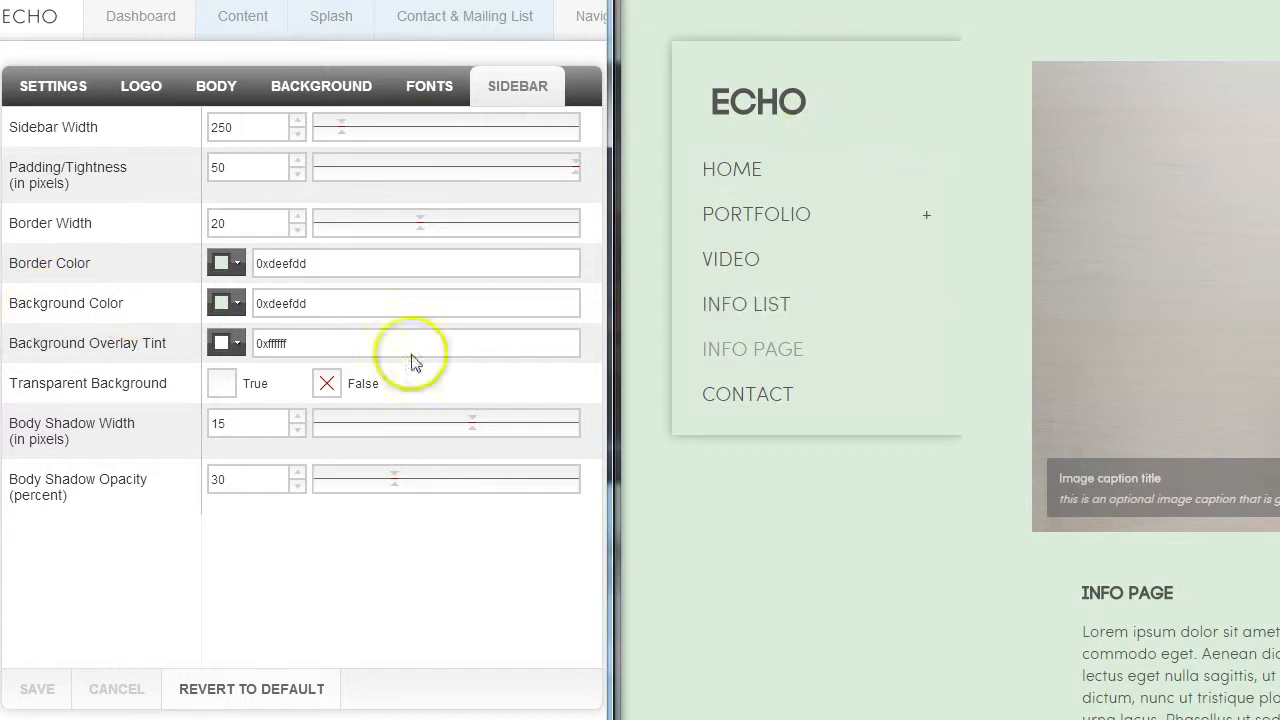
click(238, 304)
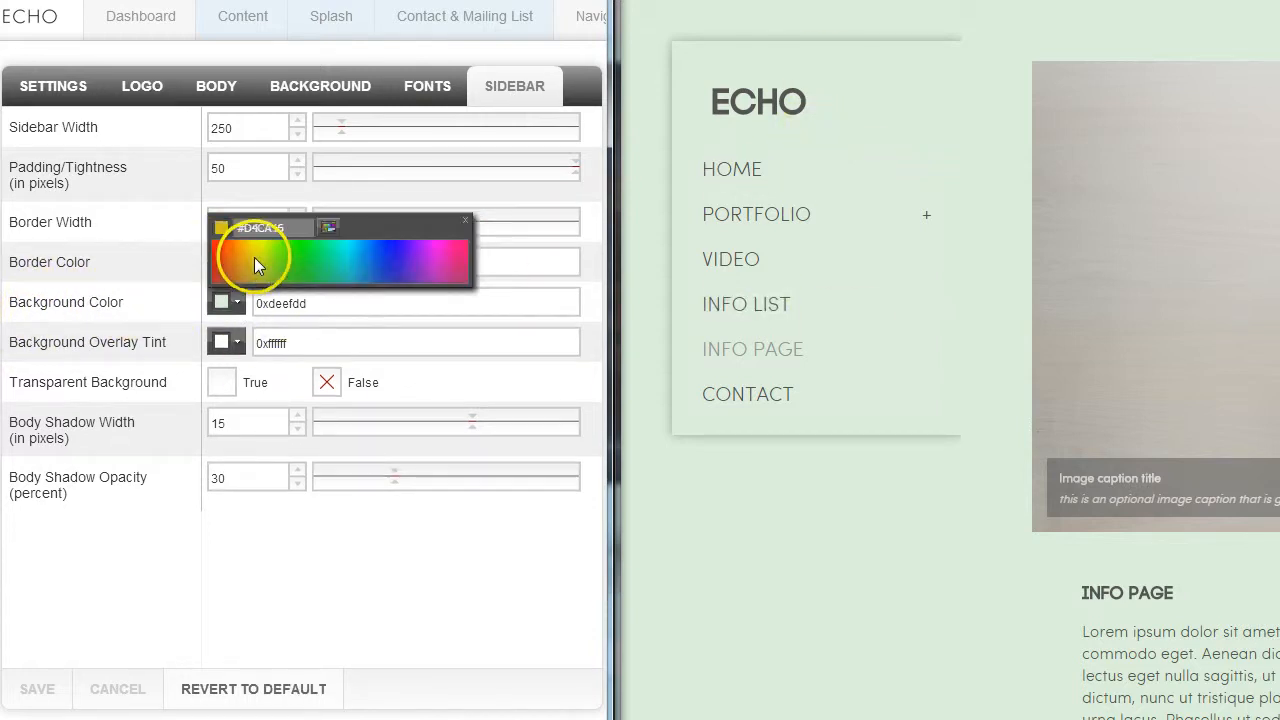
click(255, 259)
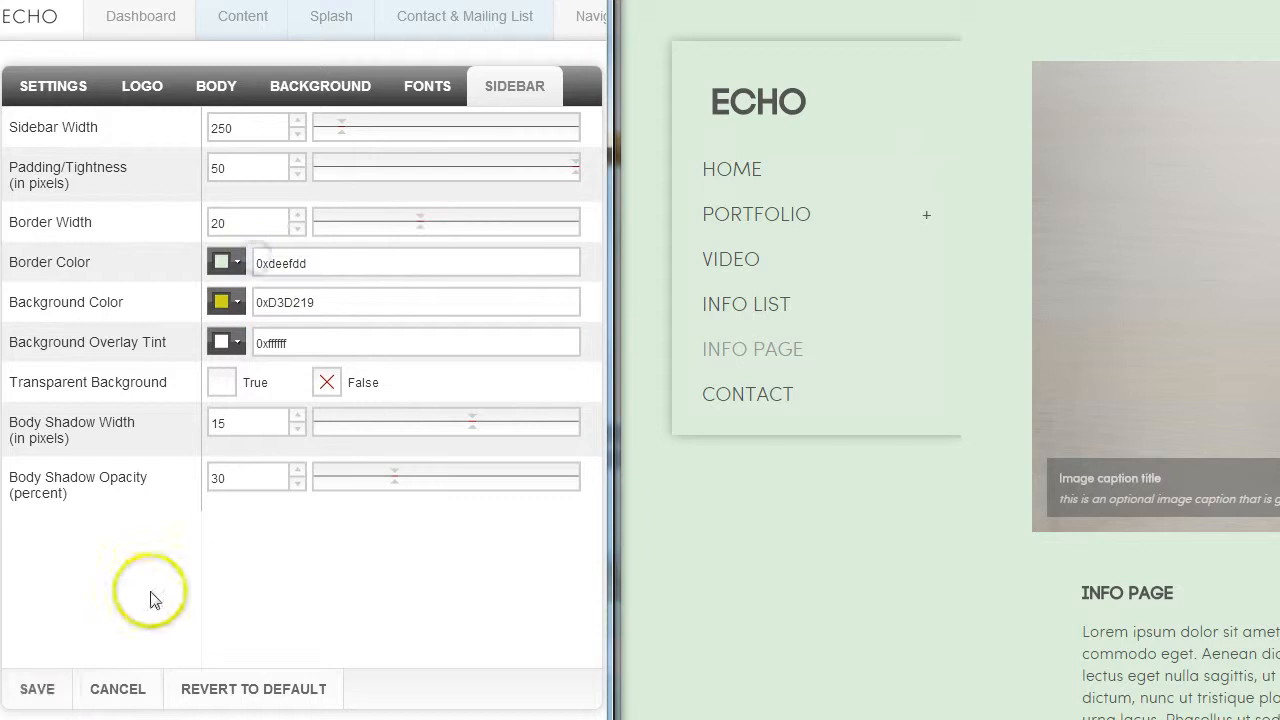
click(52, 690)
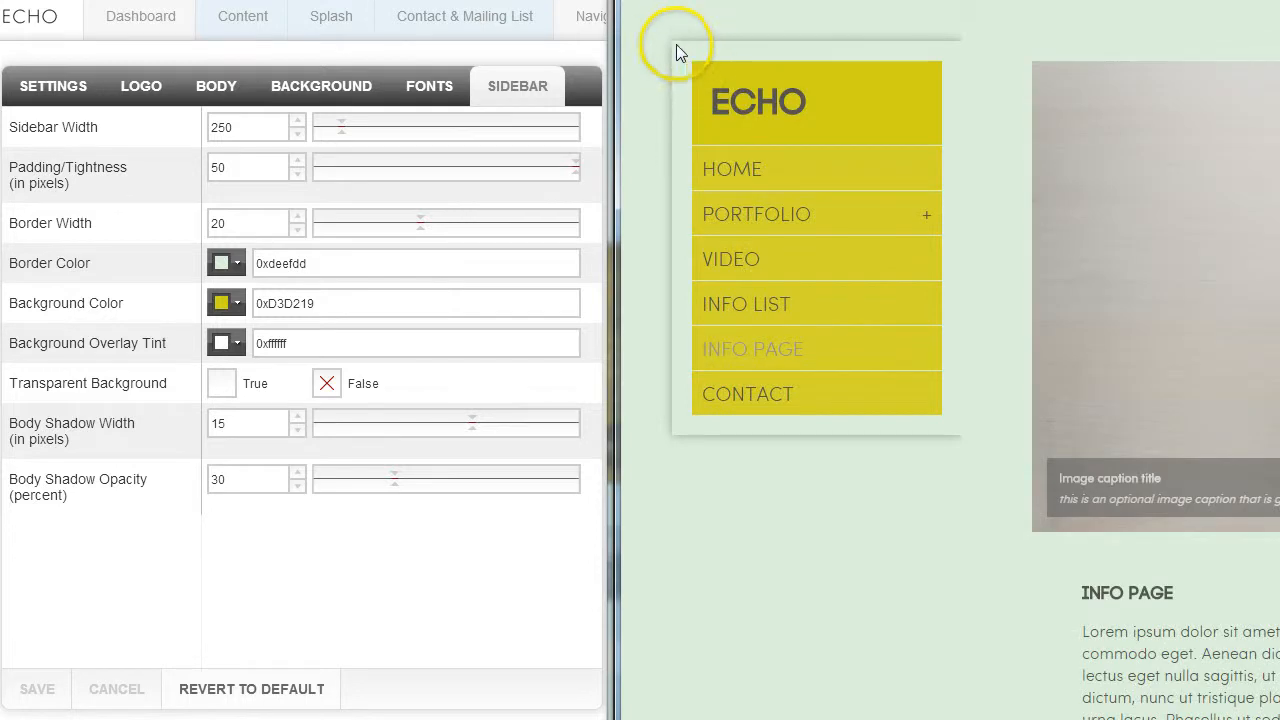
Pick a blue 0x2C21DA overlay tint and change the sidebar Background Color to 0xffffff
double_click(317, 263)
key(ctrl+c)
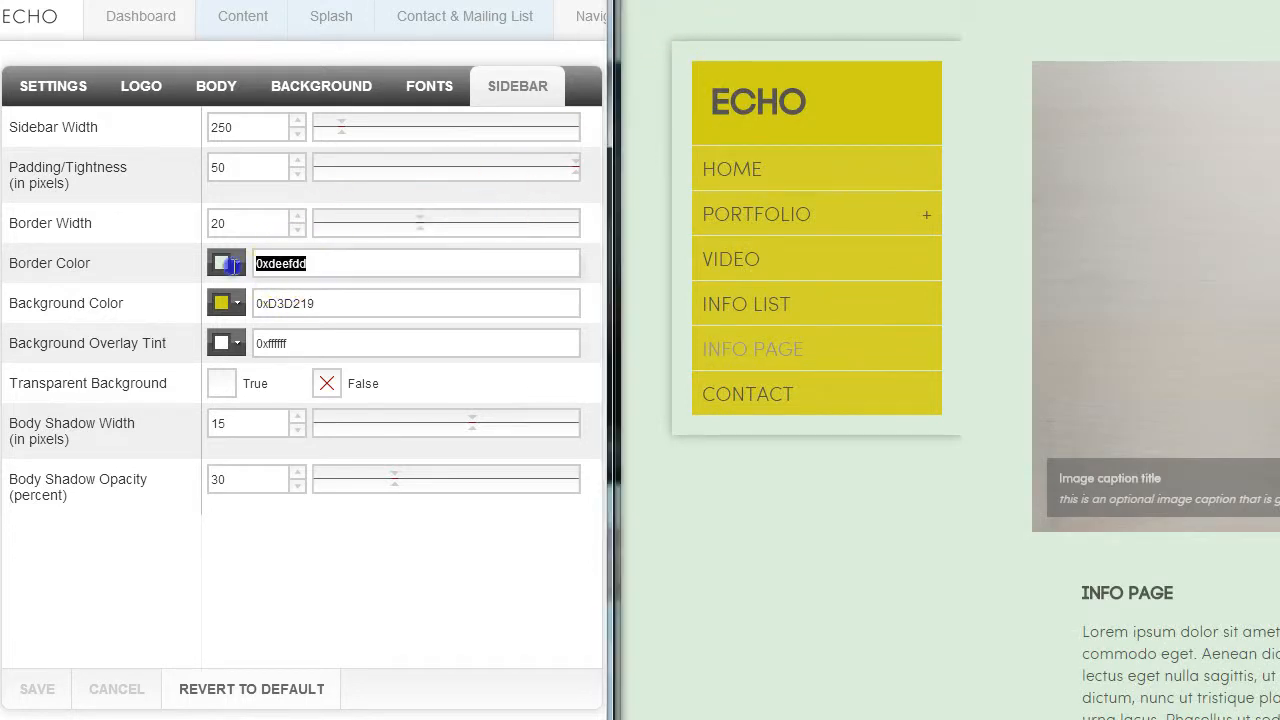
click(226, 343)
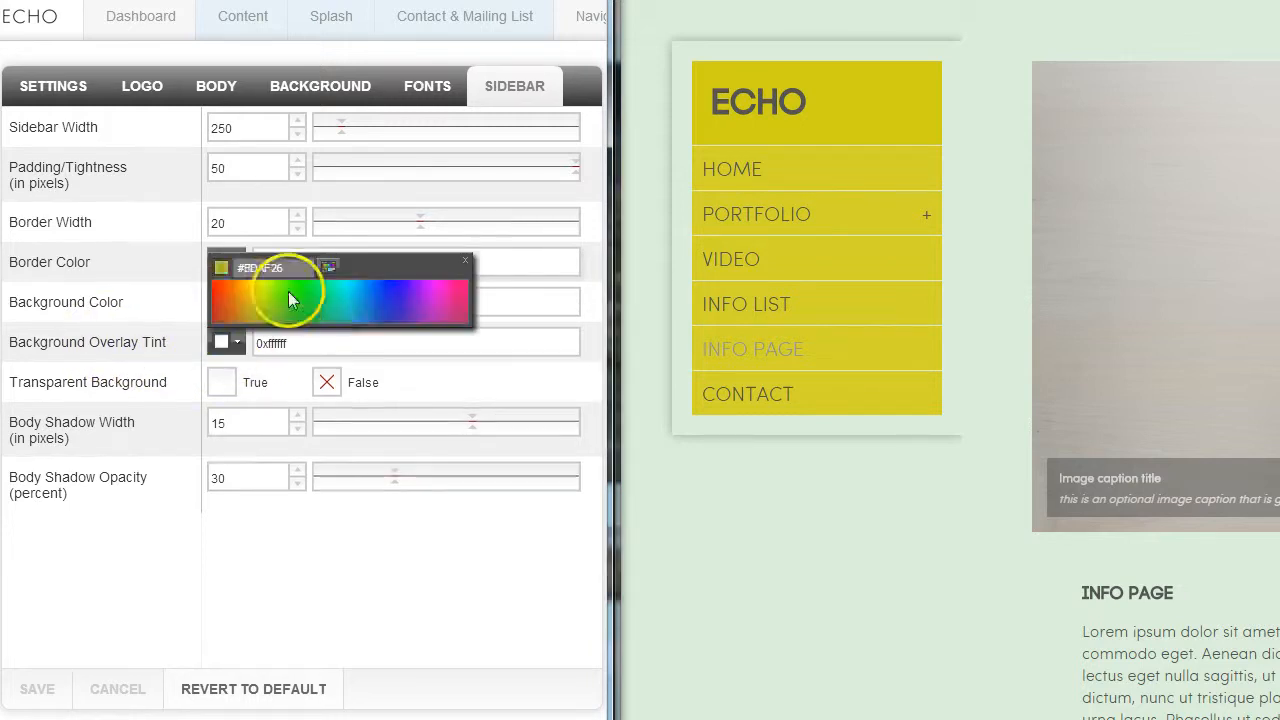
click(388, 306)
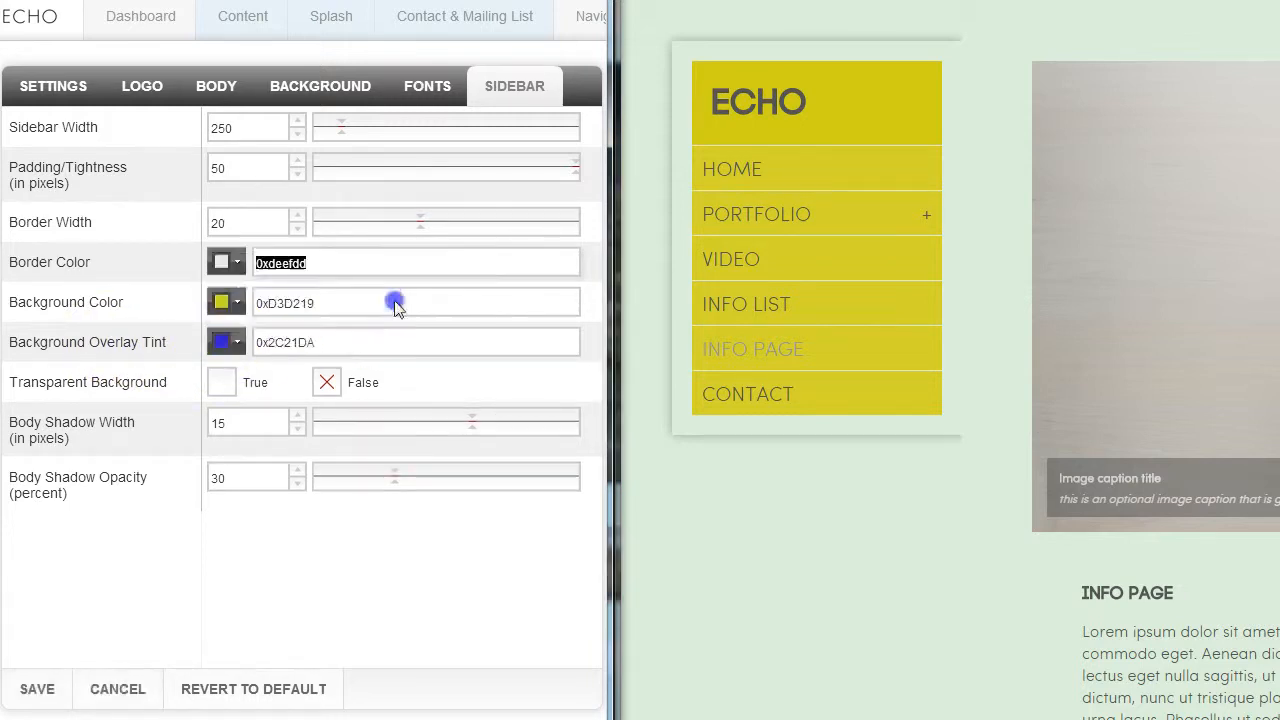
drag(329, 302, 280, 303)
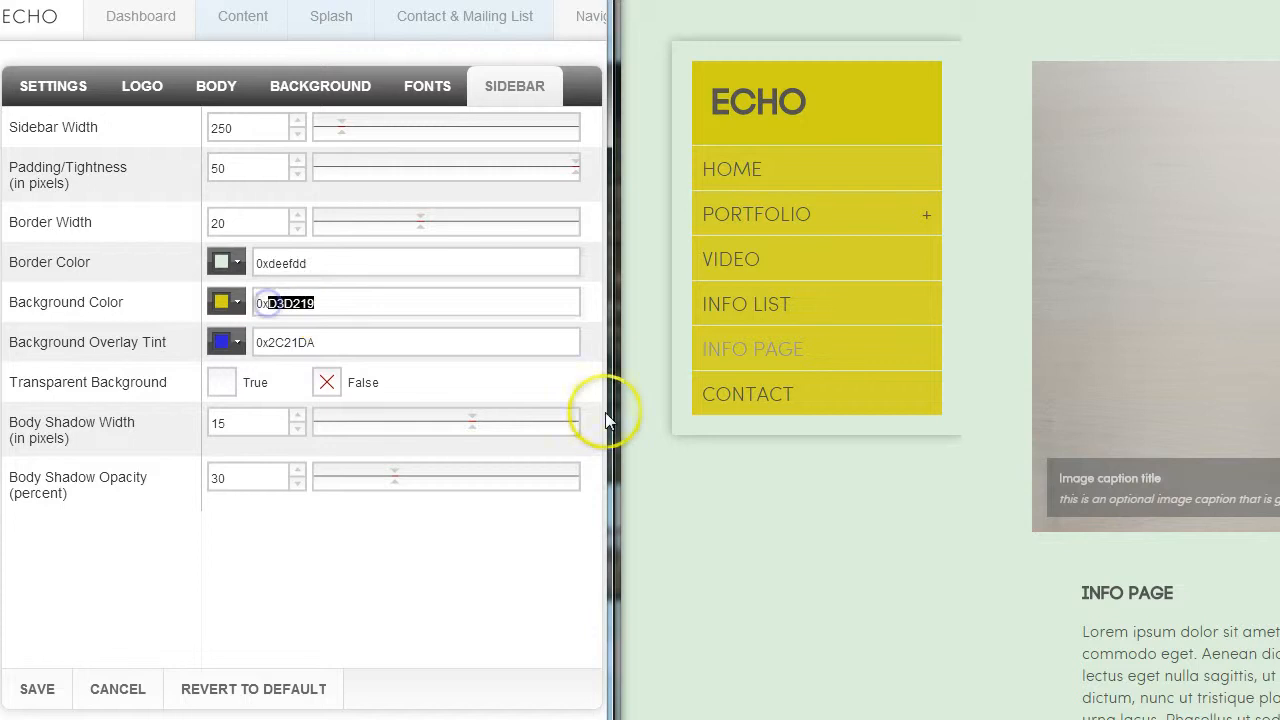
text(ffffff)
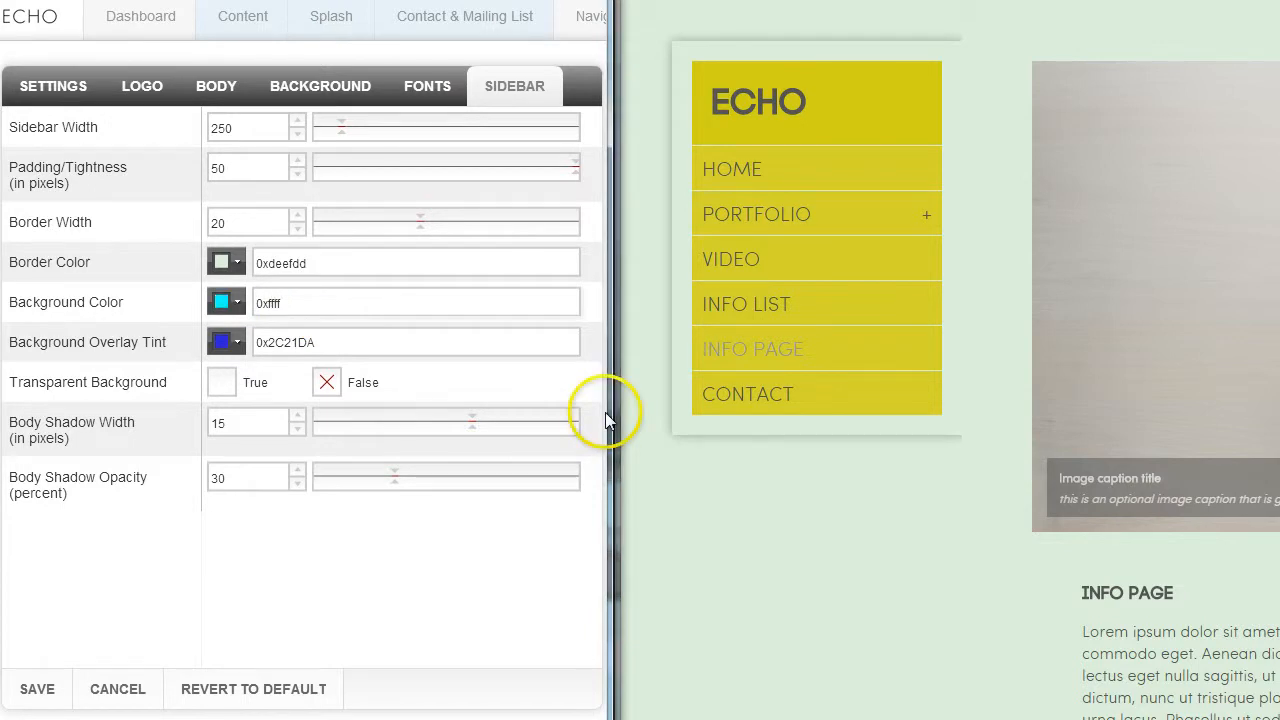
Set the sidebar Background Color to the border's 0xdeefdd and Overlay Tint to 0xffffff, saving
click(38, 692)
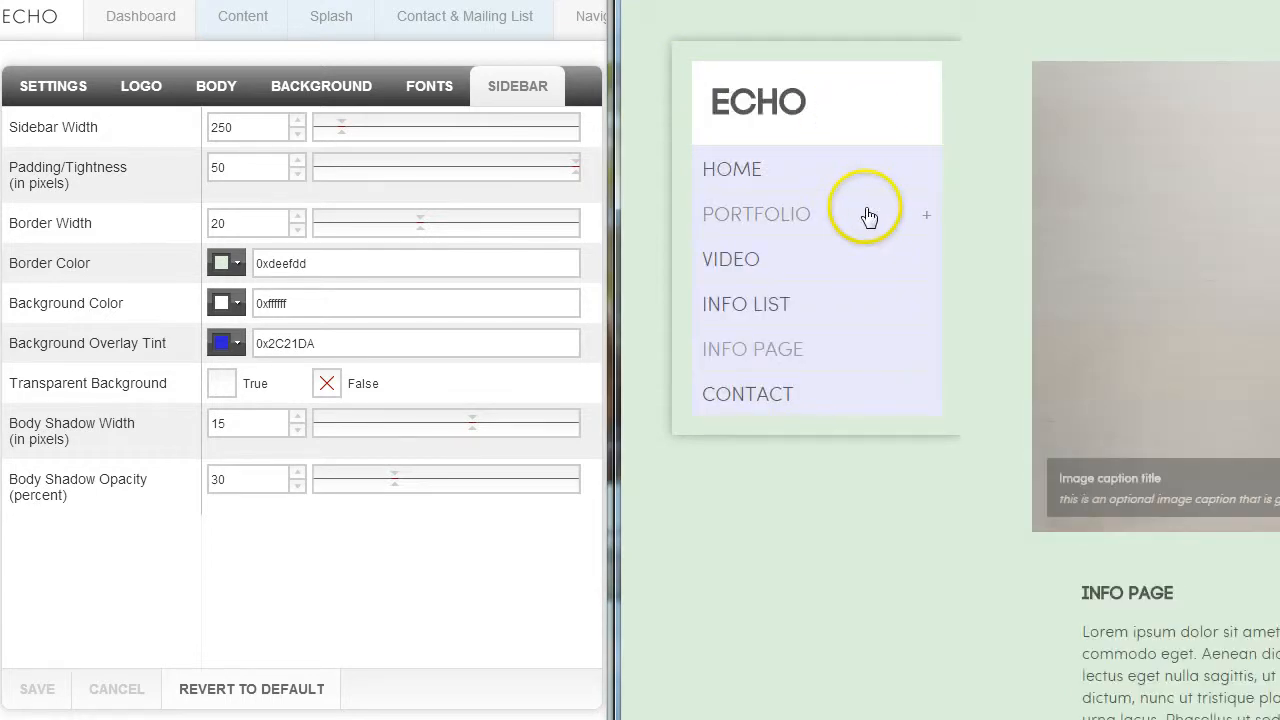
click(866, 214)
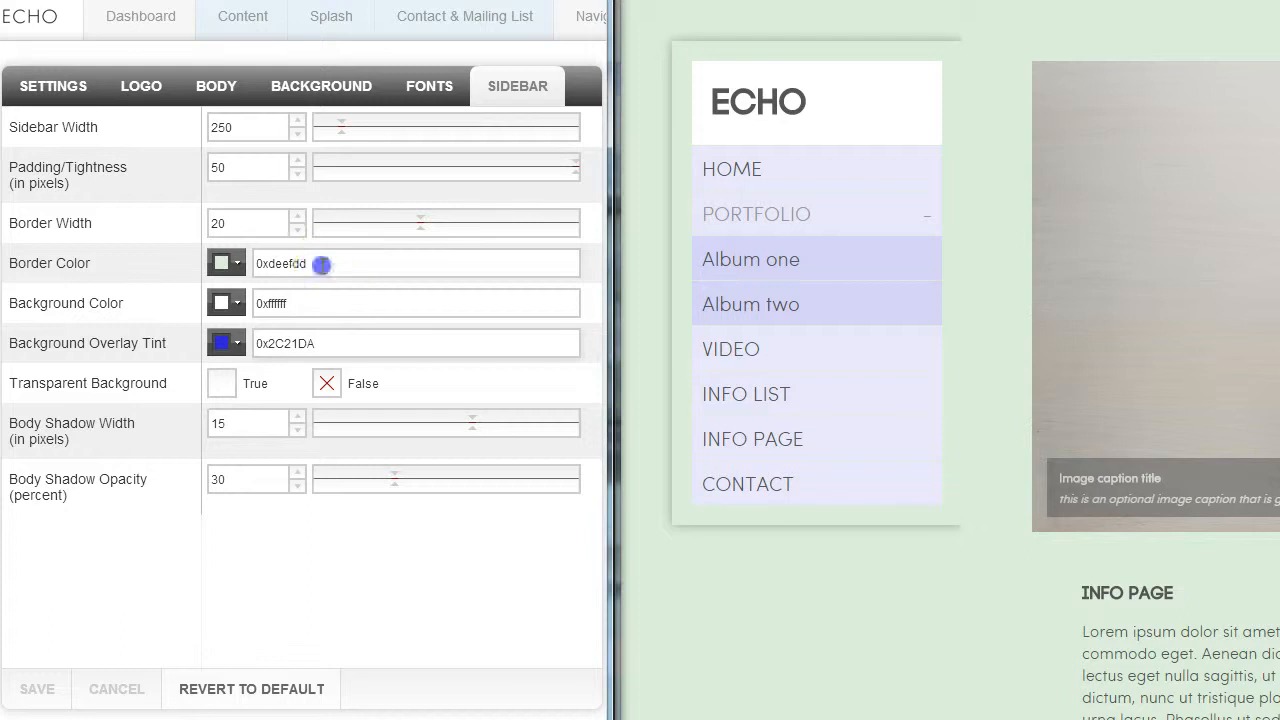
drag(323, 263, 222, 303)
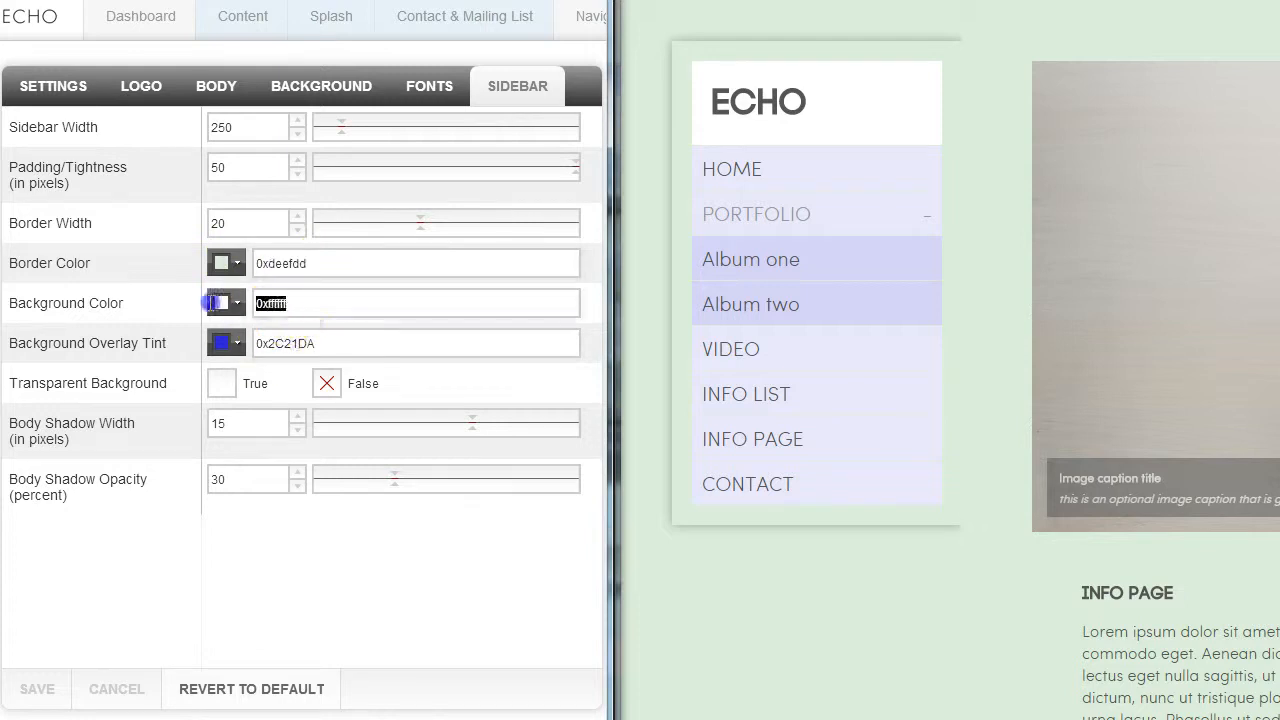
key(ctrl+v)
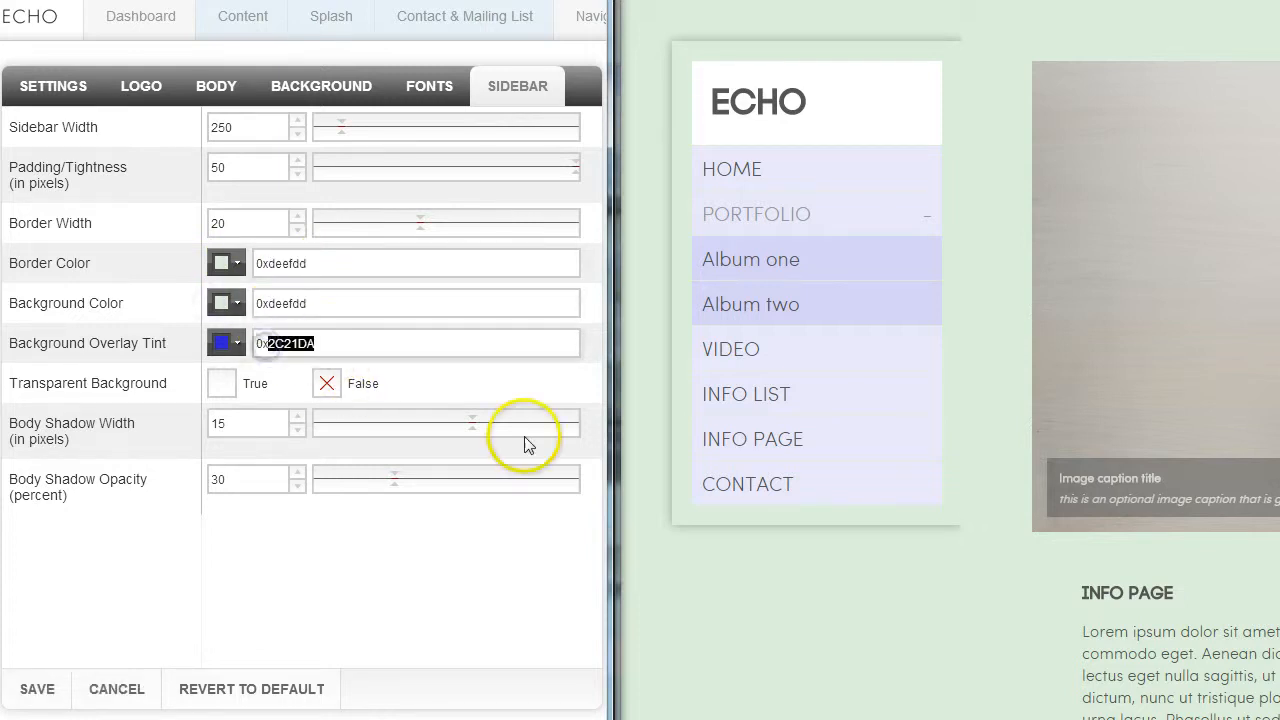
text(ffffff)
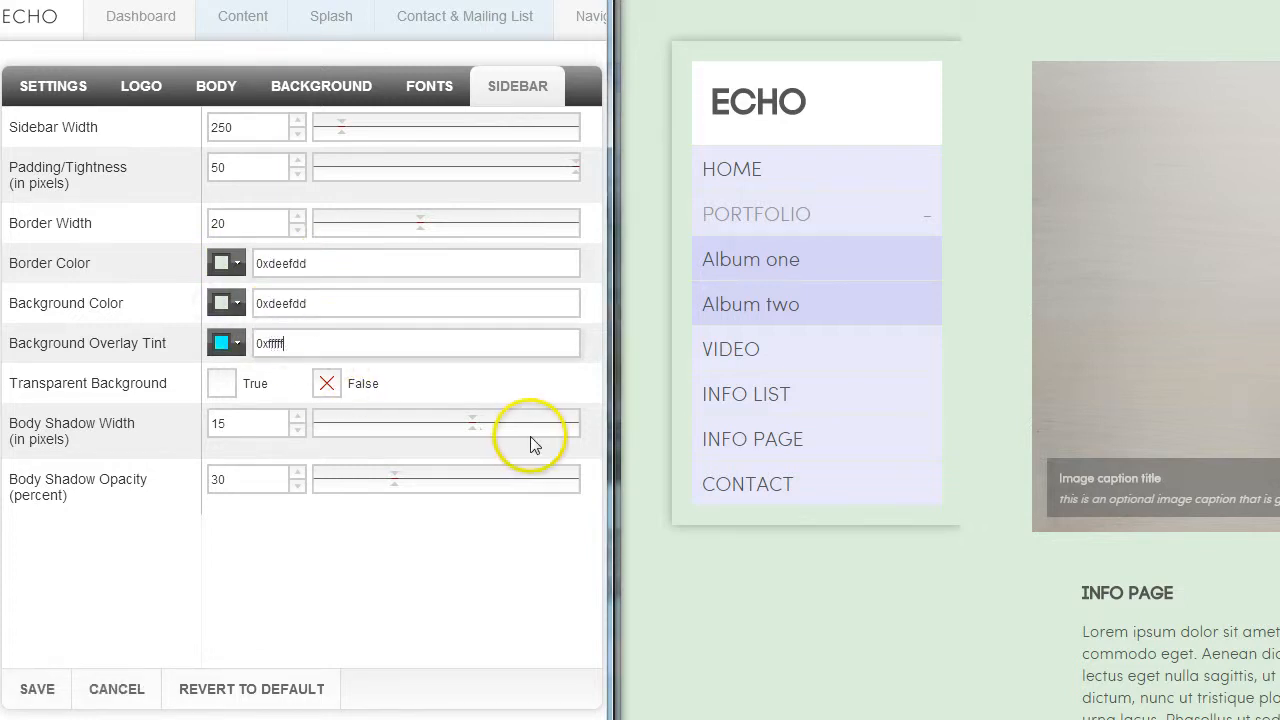
click(34, 702)
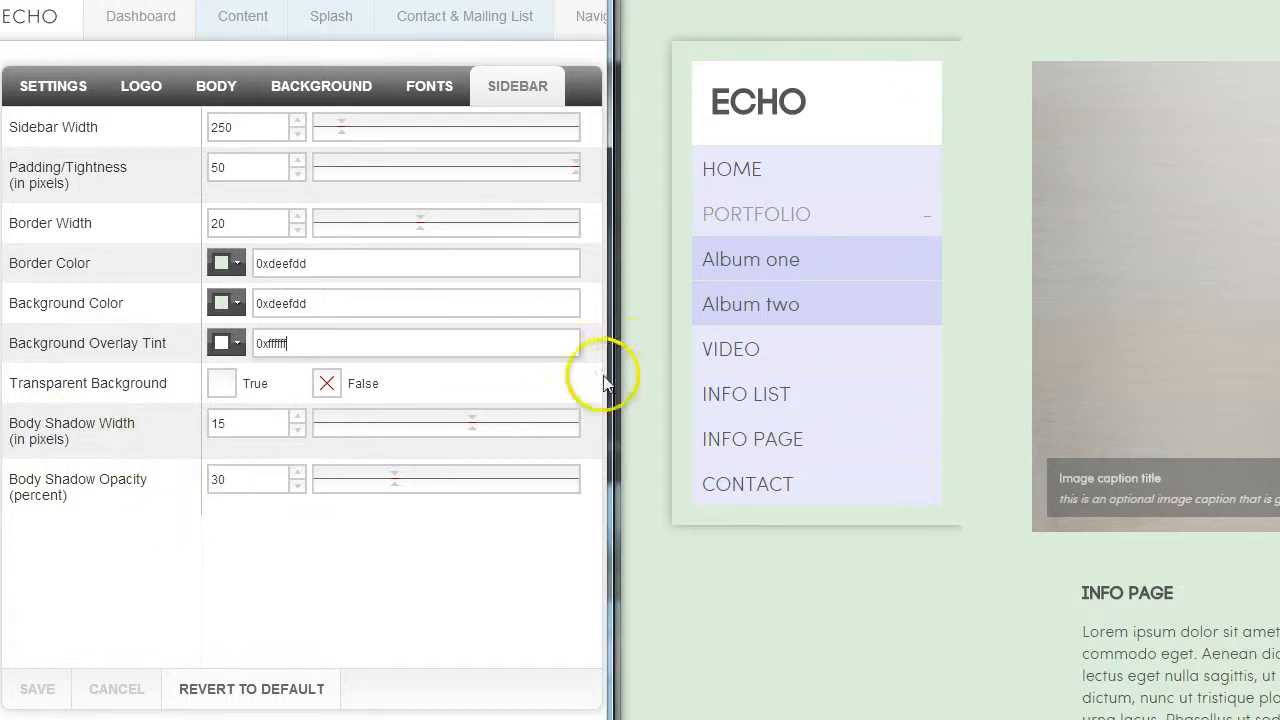
Drag Body Shadow Width and Opacity to 0 and save
drag(471, 426, 306, 428)
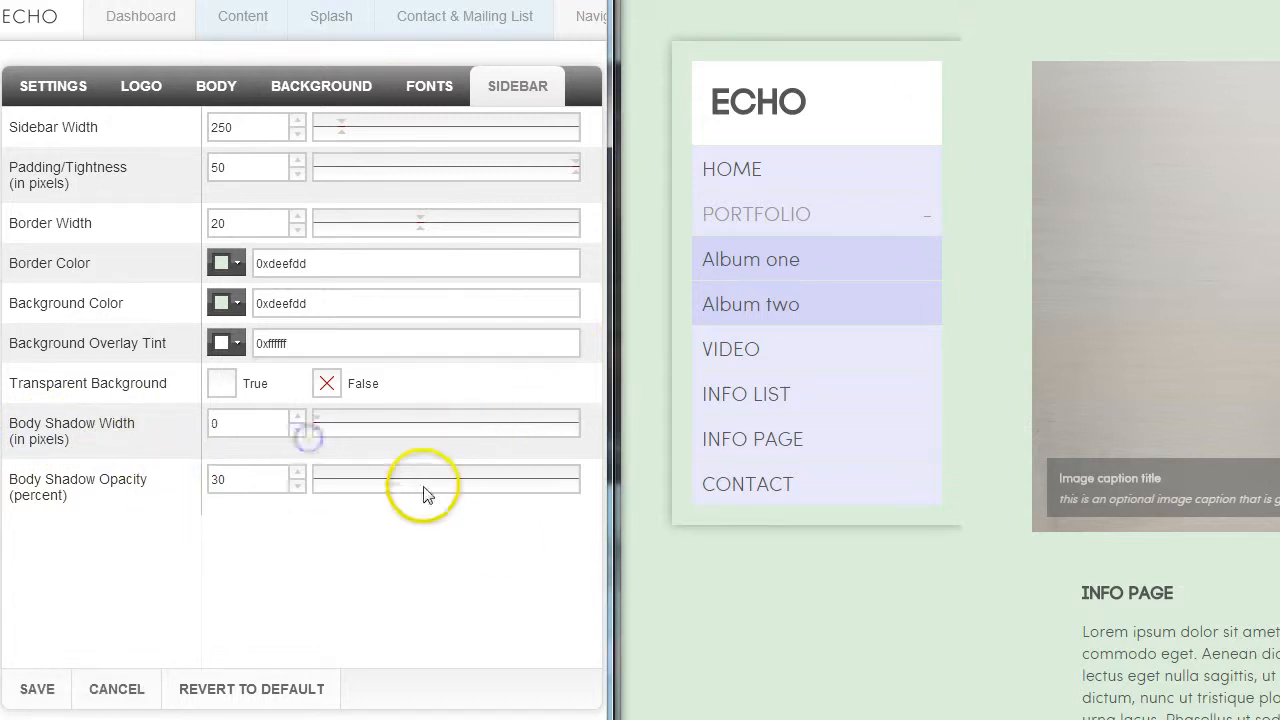
drag(395, 485, 314, 494)
click(38, 688)
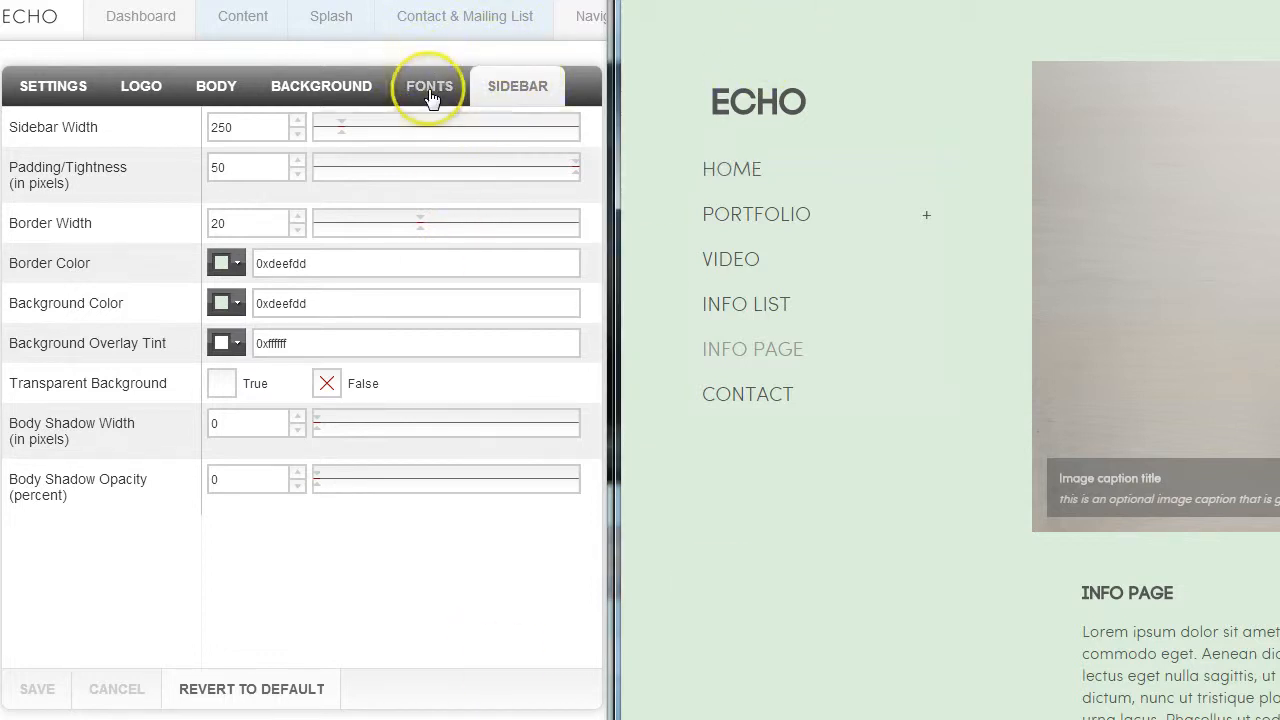
Look through the BACKGROUND, BODY and LOGO tabs, ending on the general SETTINGS tab
click(340, 93)
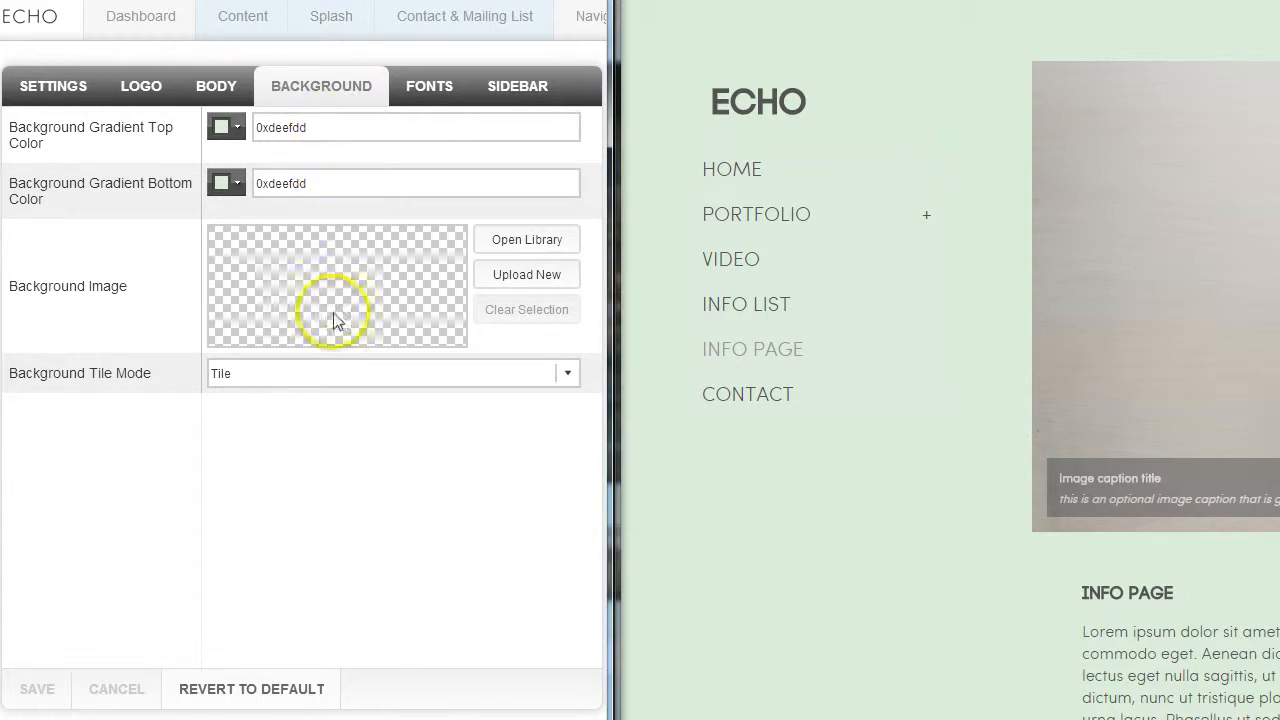
click(565, 373)
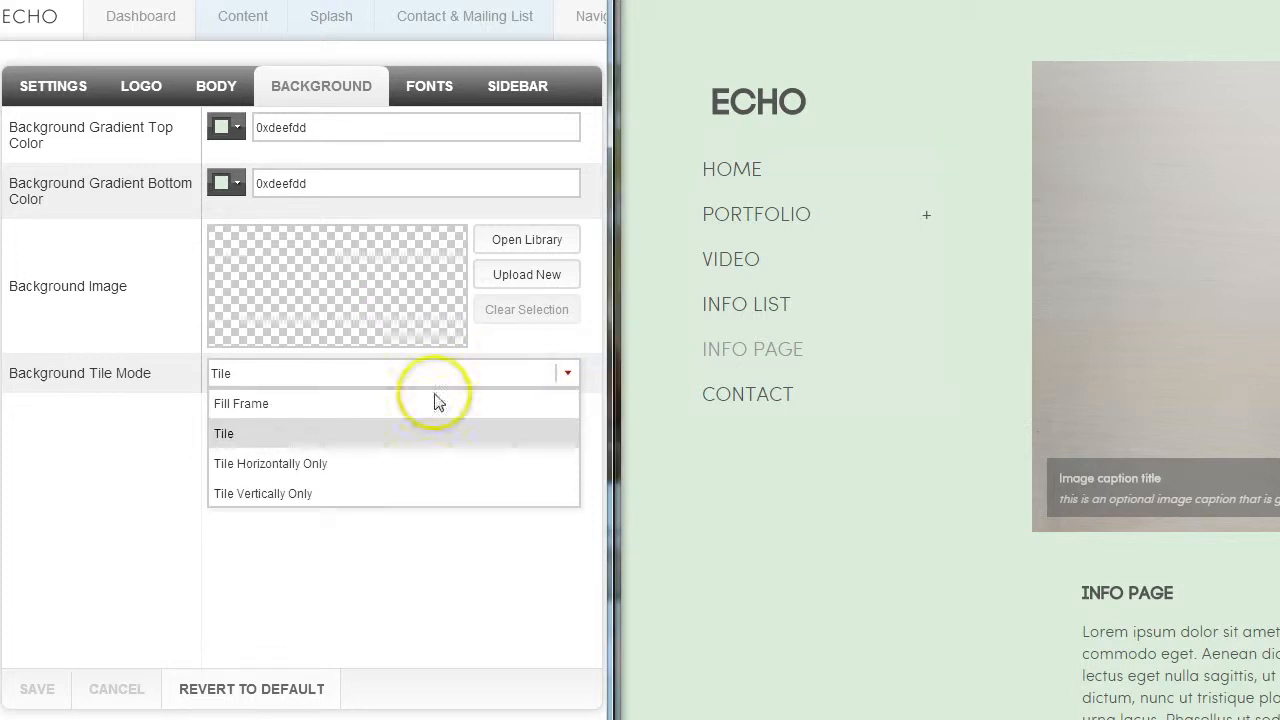
click(216, 90)
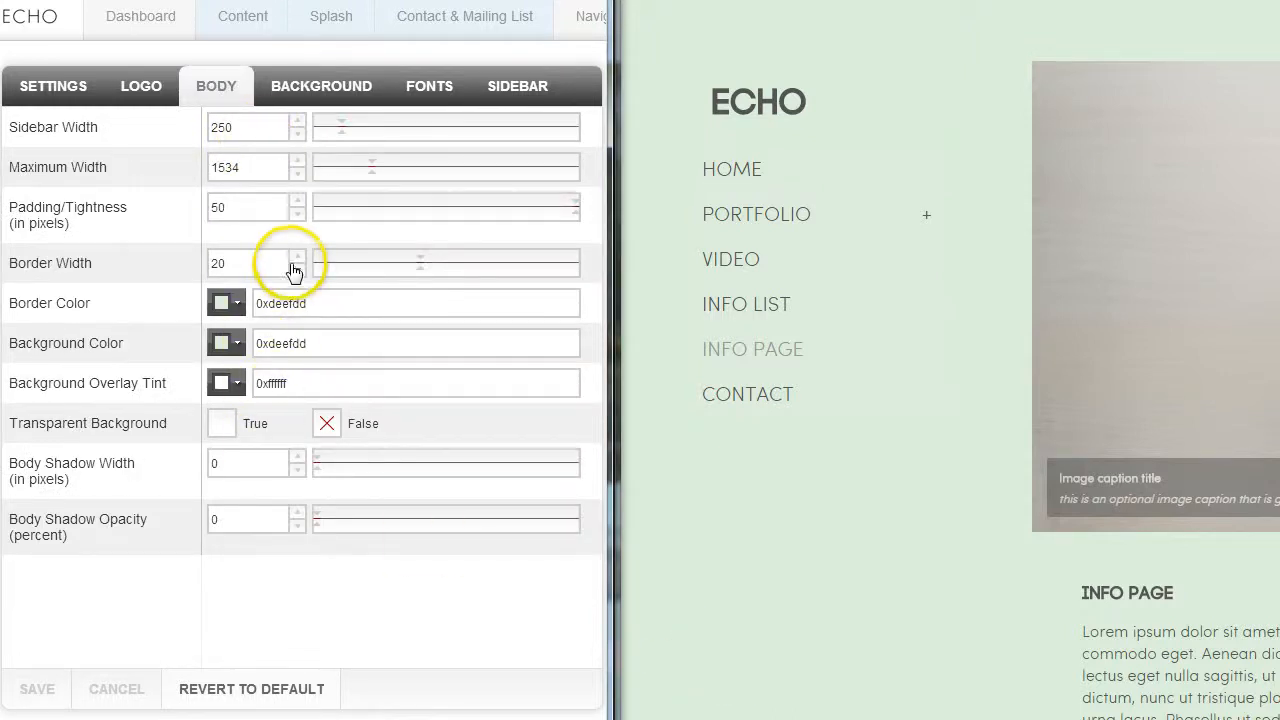
click(143, 90)
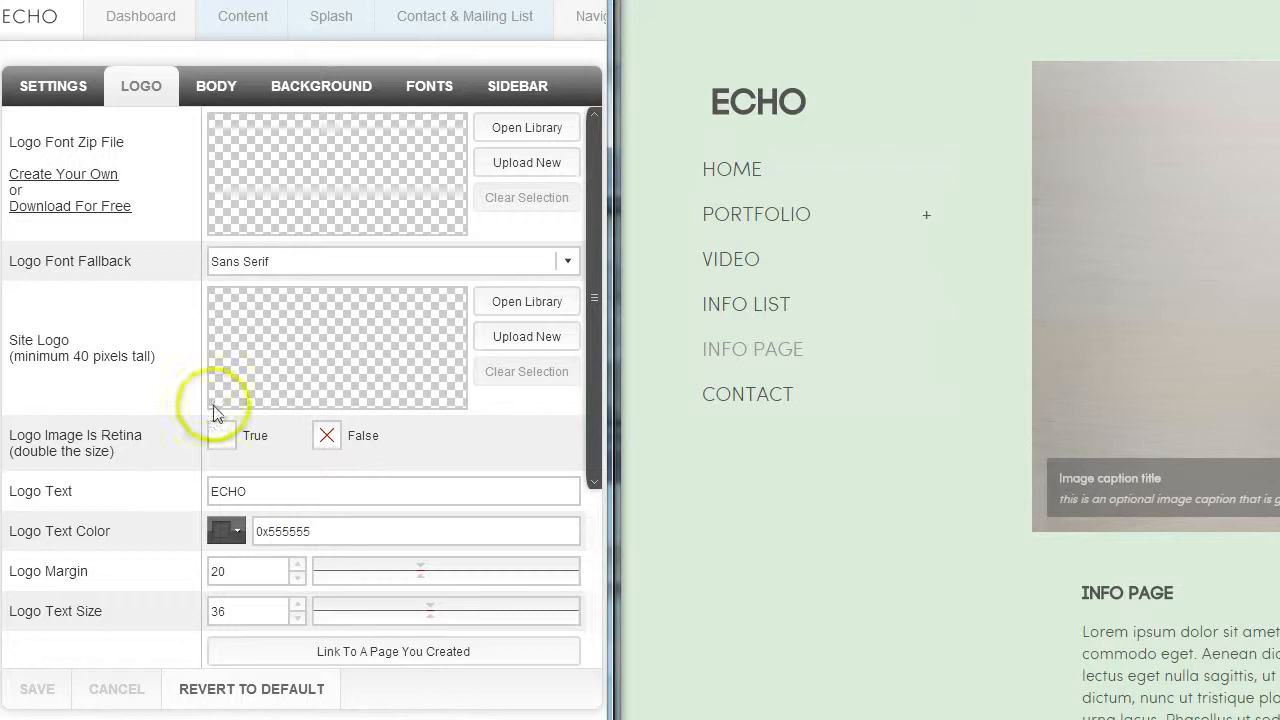
click(55, 87)
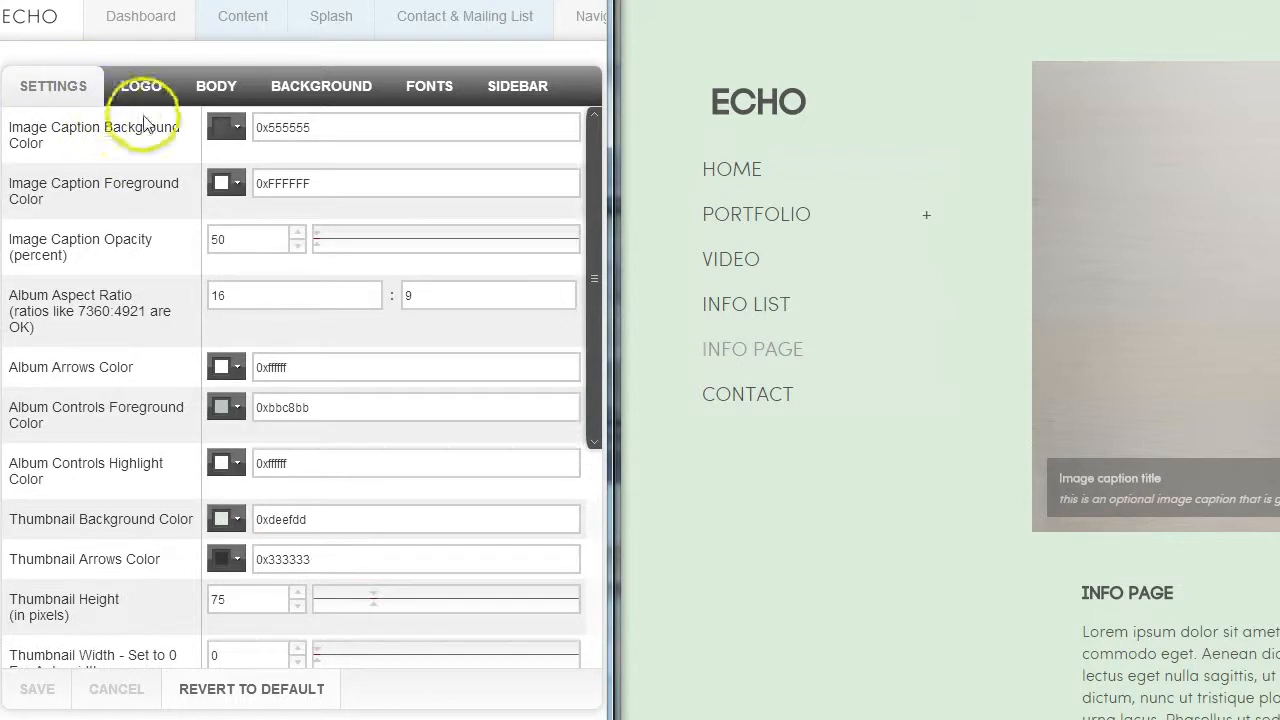